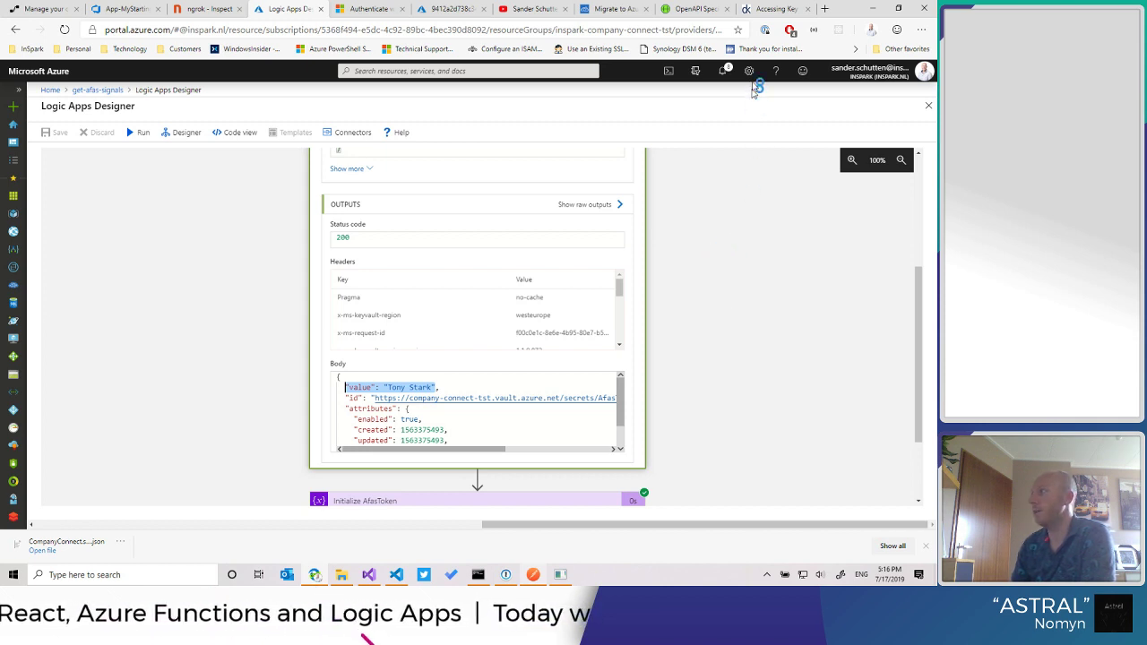
Step: Search the web in a new browser tab for "logic apps obfuscation" and open the Microsoft Docs article on securing Azure Logic Apps
{"action": "left_click", "coordinate": [825, 9]}
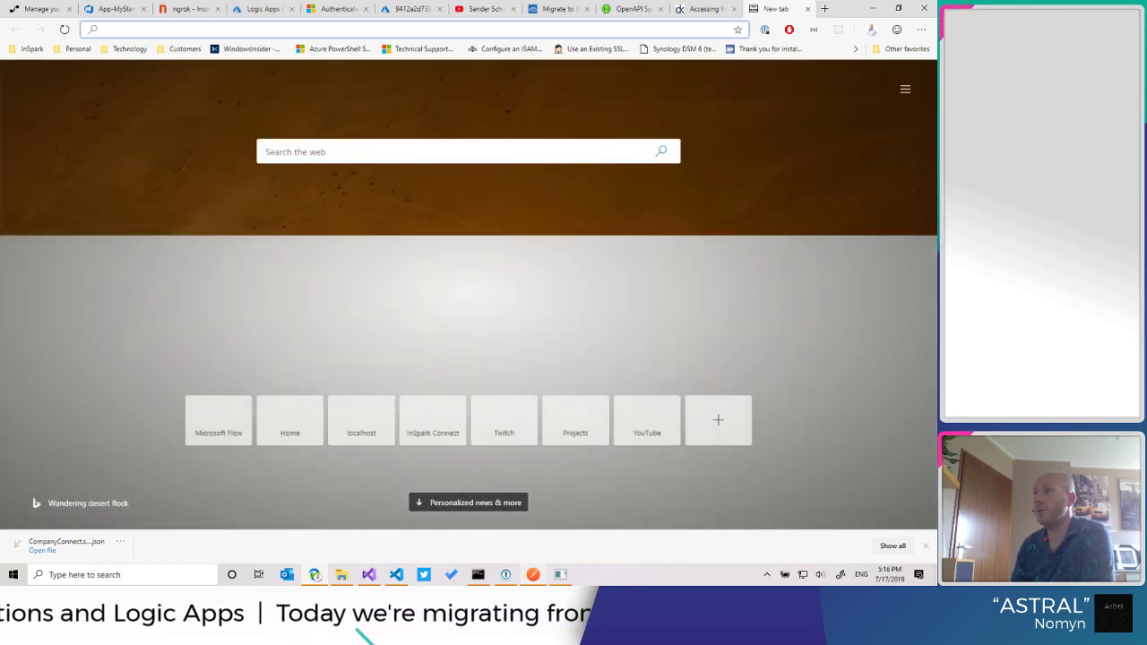
{"action": "left_click", "coordinate": [340, 156]}
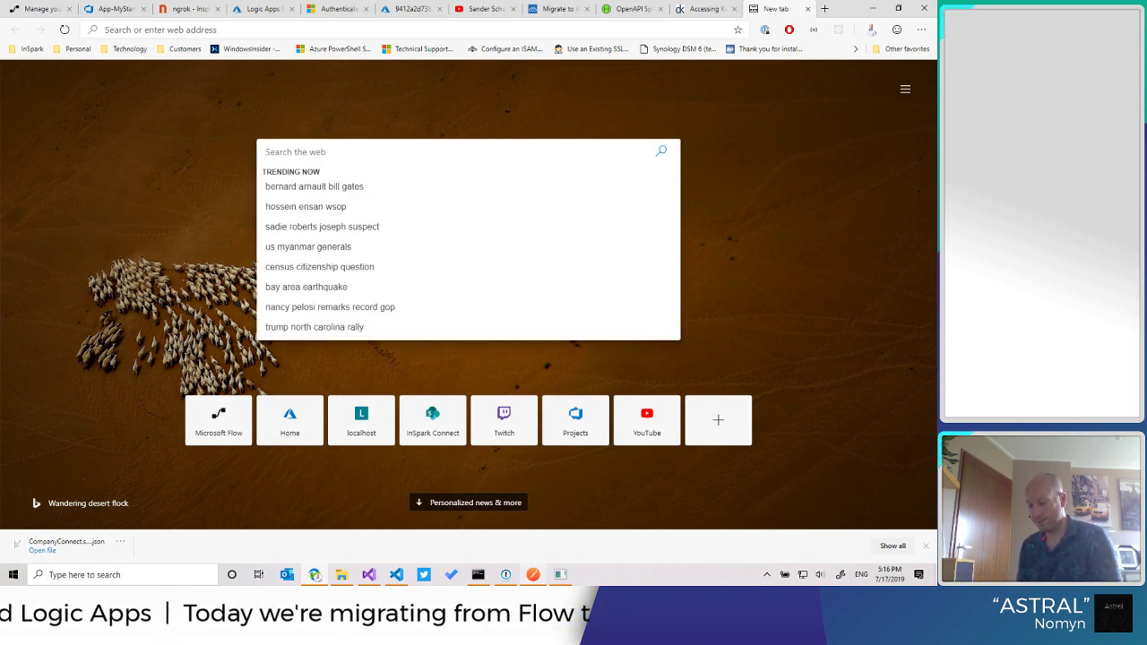
{"action": "type", "text": "logic app"}
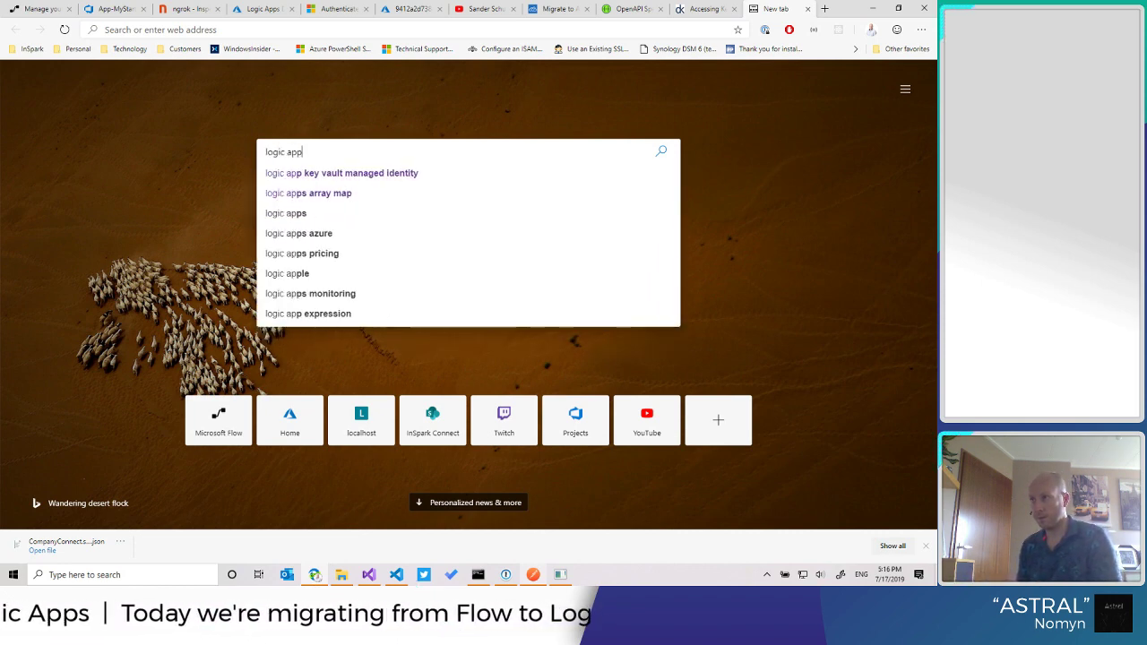
{"action": "type", "text": "s obf"}
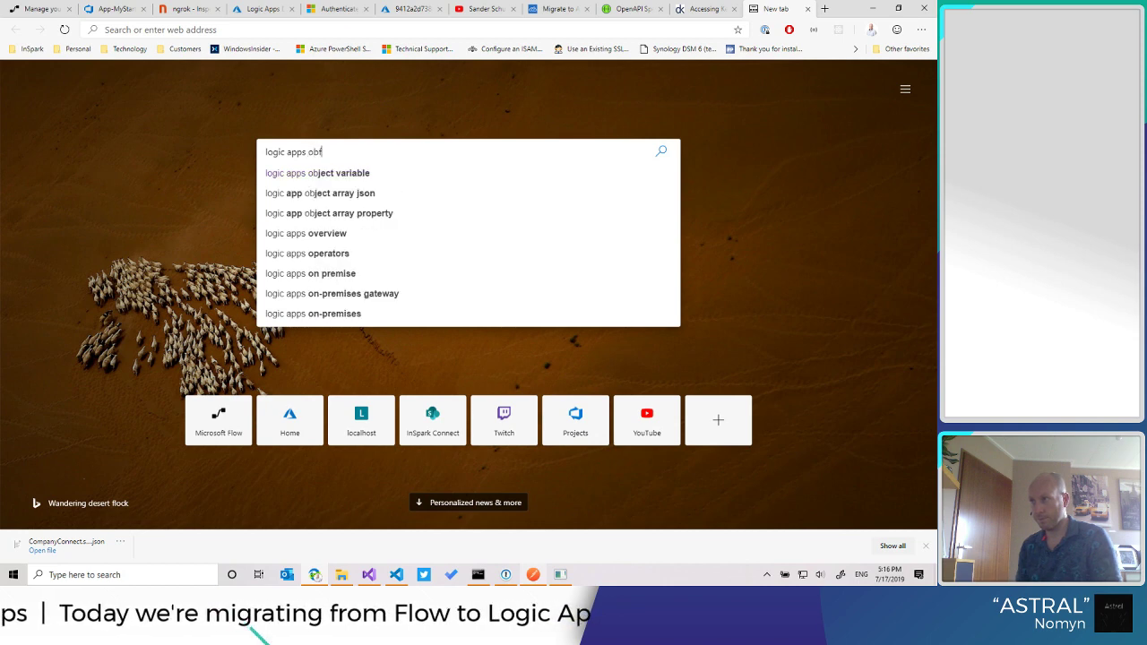
{"action": "type", "text": "uscation"}
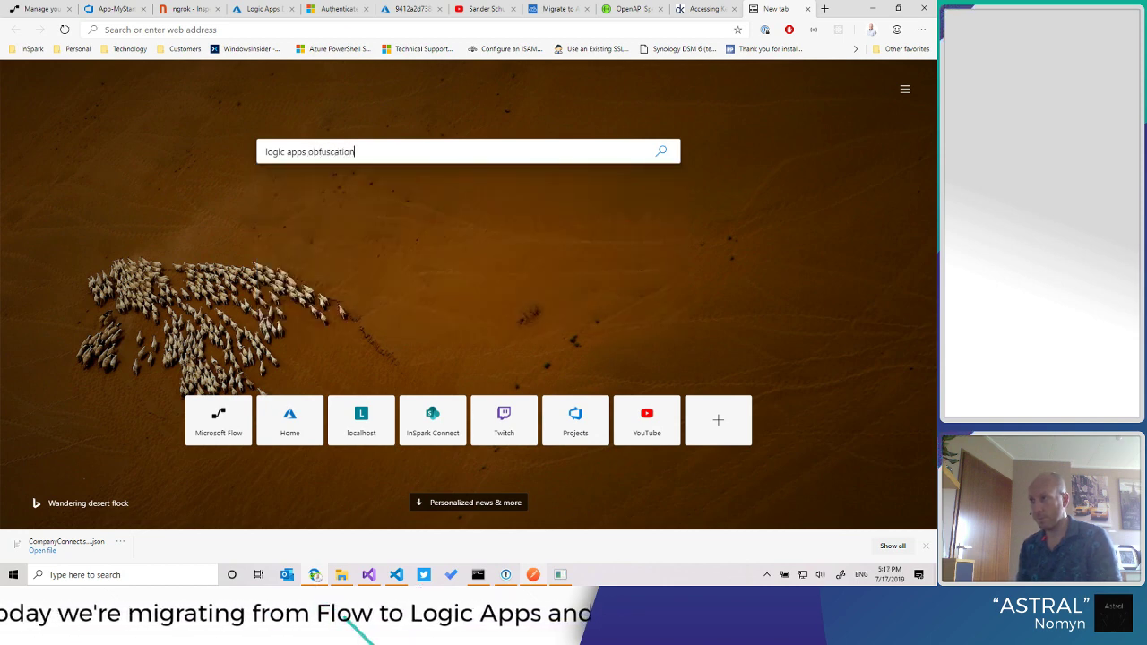
{"action": "key", "text": "Return"}
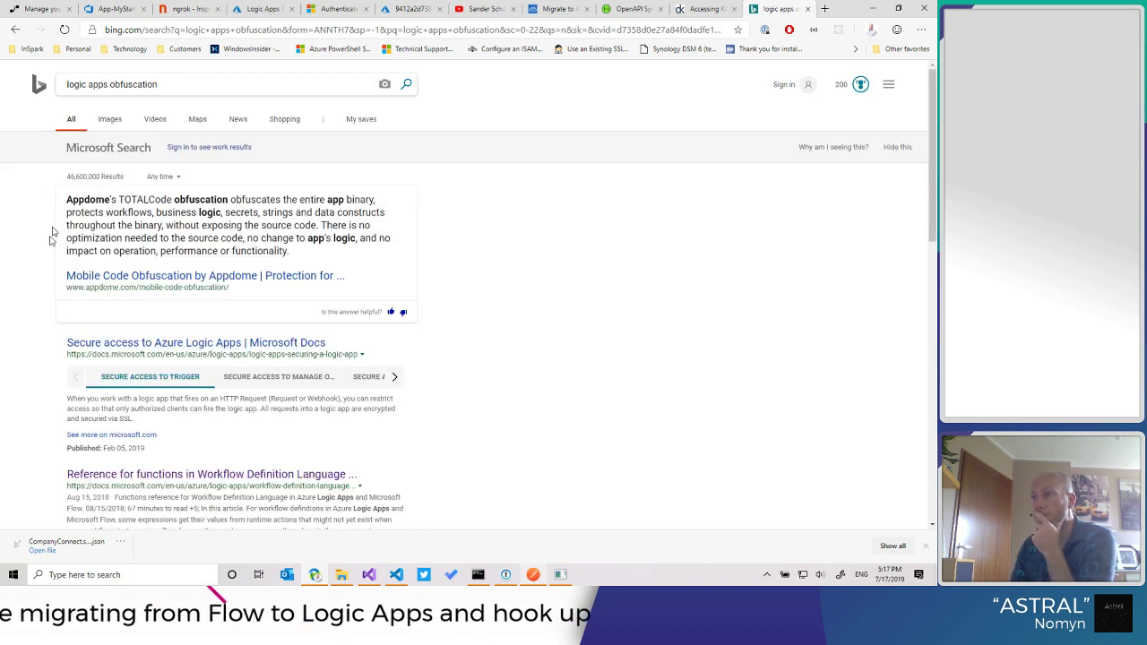
{"action": "left_click", "coordinate": [177, 345]}
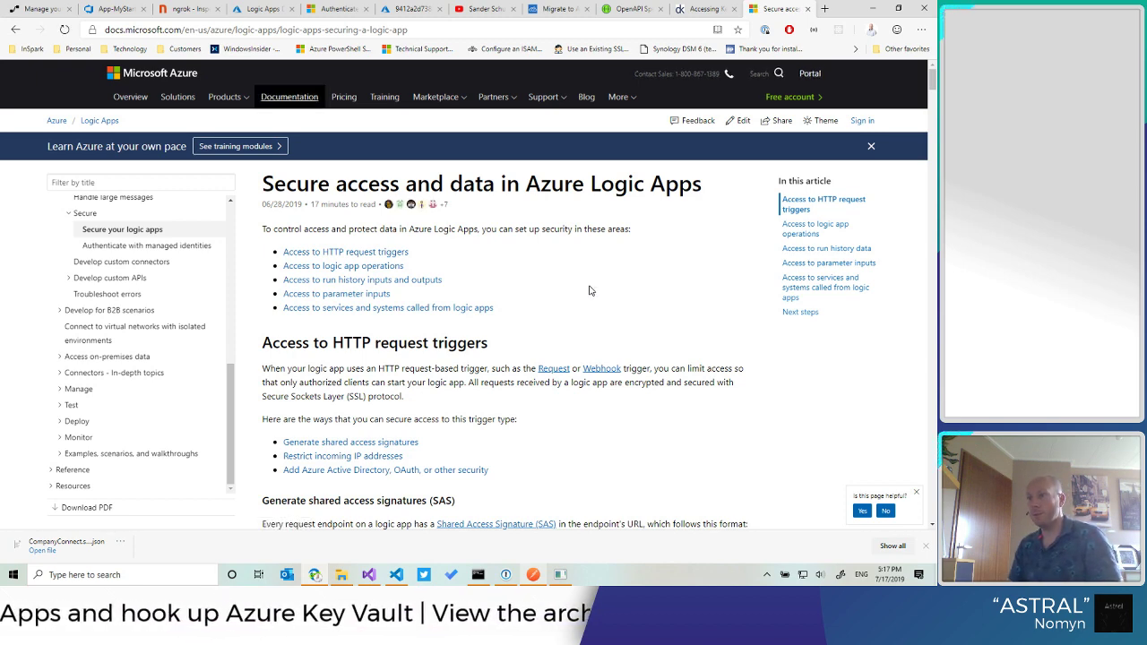
Step: Find "obfus" in the article and jump to the section on hiding inputs and outputs in run history by using obfuscation
{"action": "key", "text": "ctrl+f"}
{"action": "type", "text": "obf"}
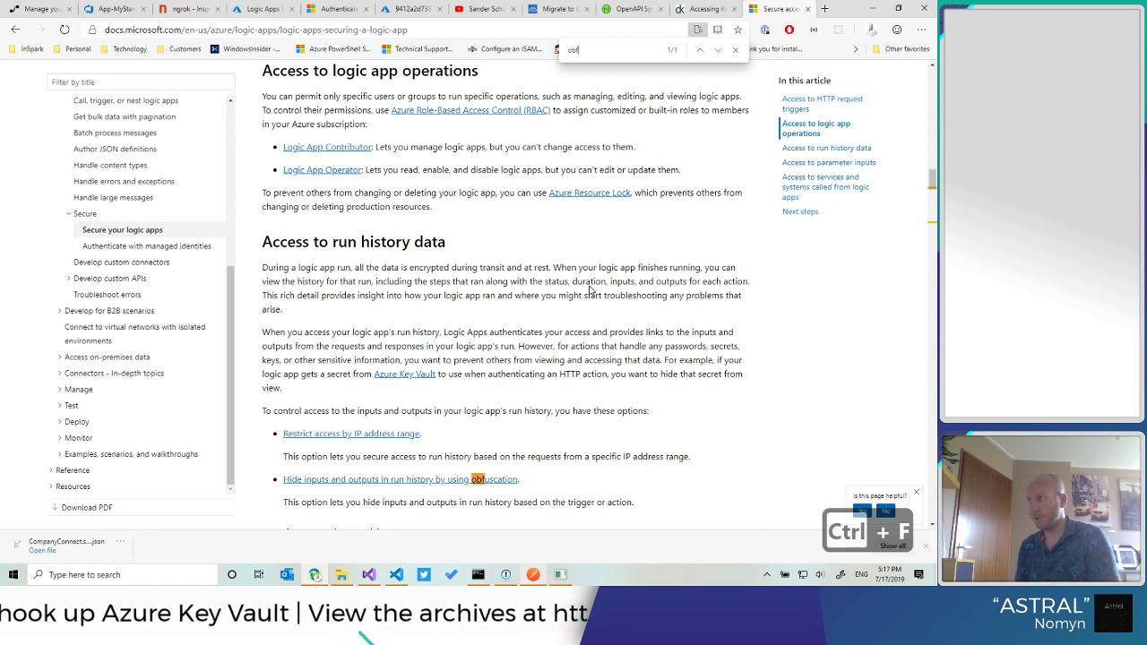
{"action": "type", "text": "us"}
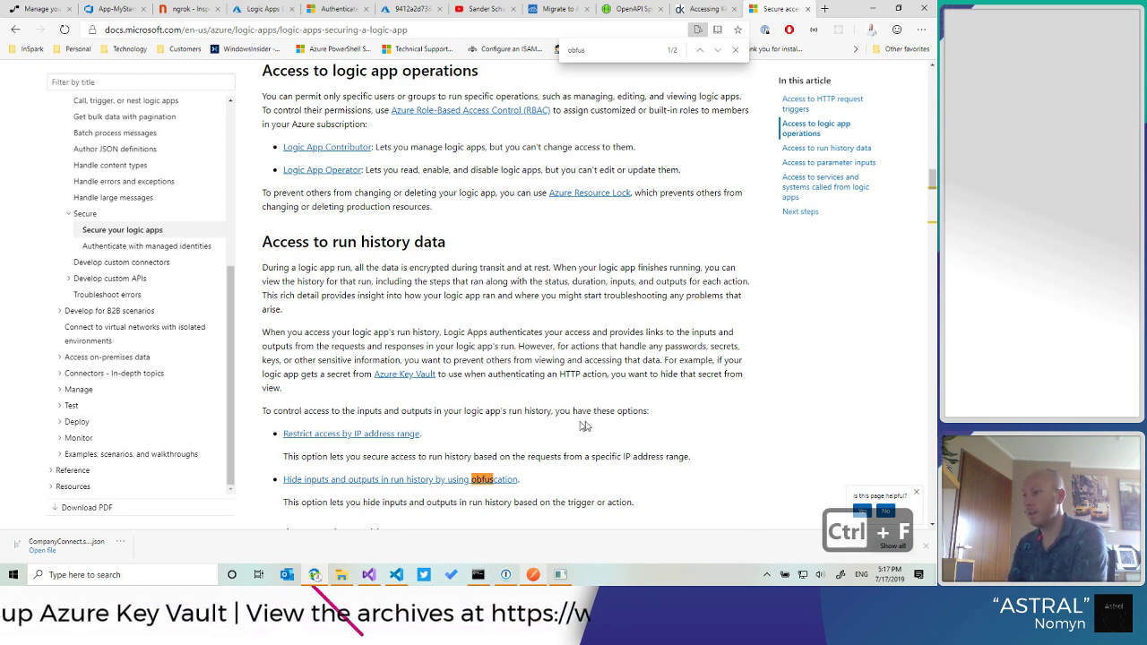
{"action": "scroll", "coordinate": [530, 410], "scroll_direction": "down", "scroll_amount": 1}
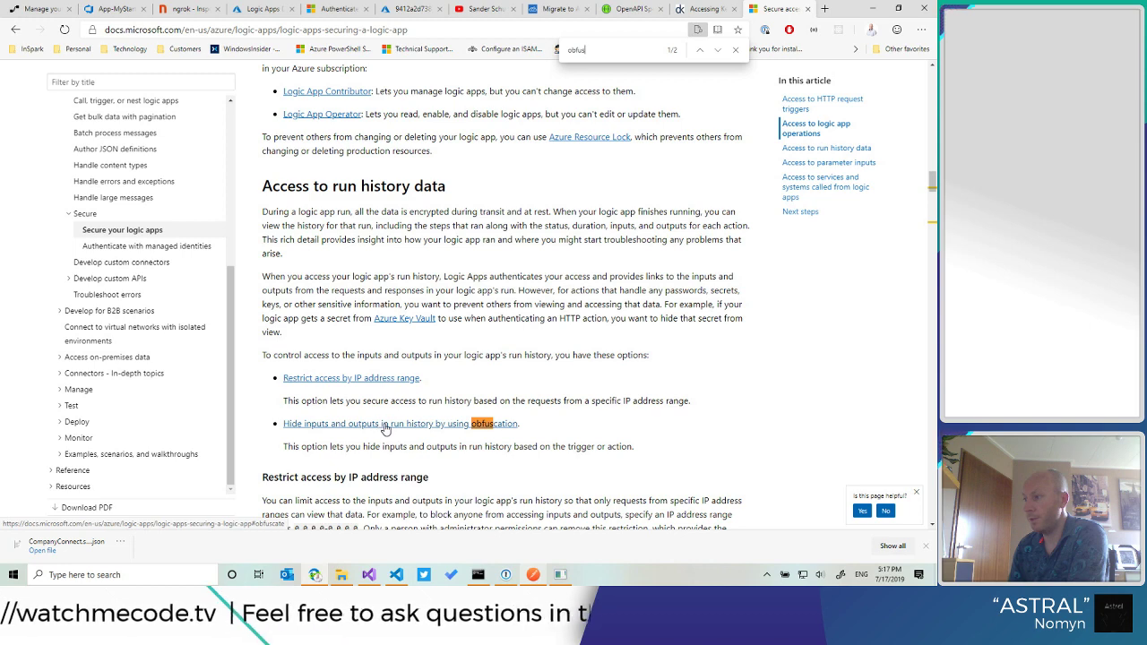
{"action": "left_click", "coordinate": [424, 425]}
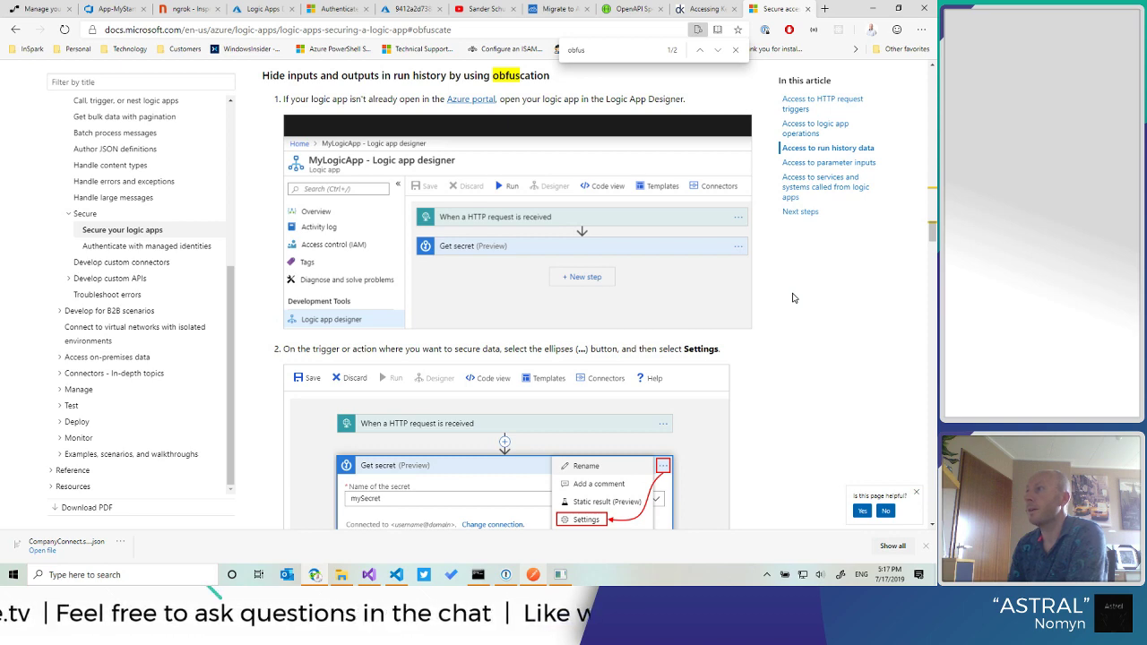
Step: Read the instructions for turning on Secure Inputs and Secure Outputs, including how secured tokens and run history appear
{"action": "scroll", "coordinate": [792, 297], "scroll_direction": "down", "scroll_amount": 1}
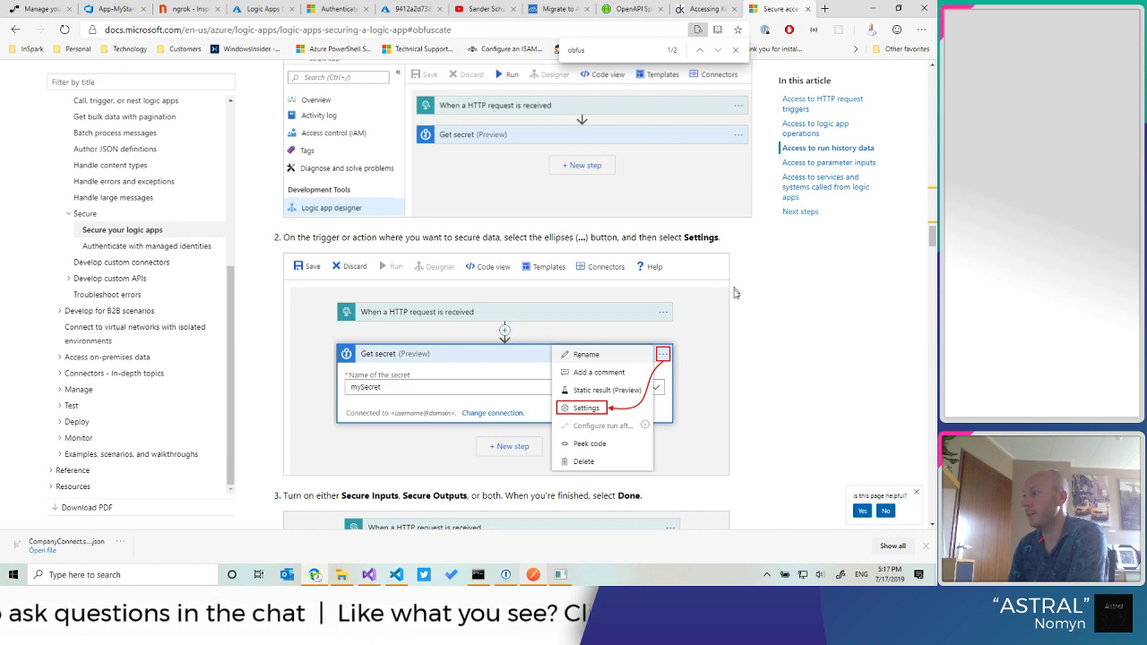
{"action": "scroll", "coordinate": [759, 330], "scroll_direction": "down", "scroll_amount": 2}
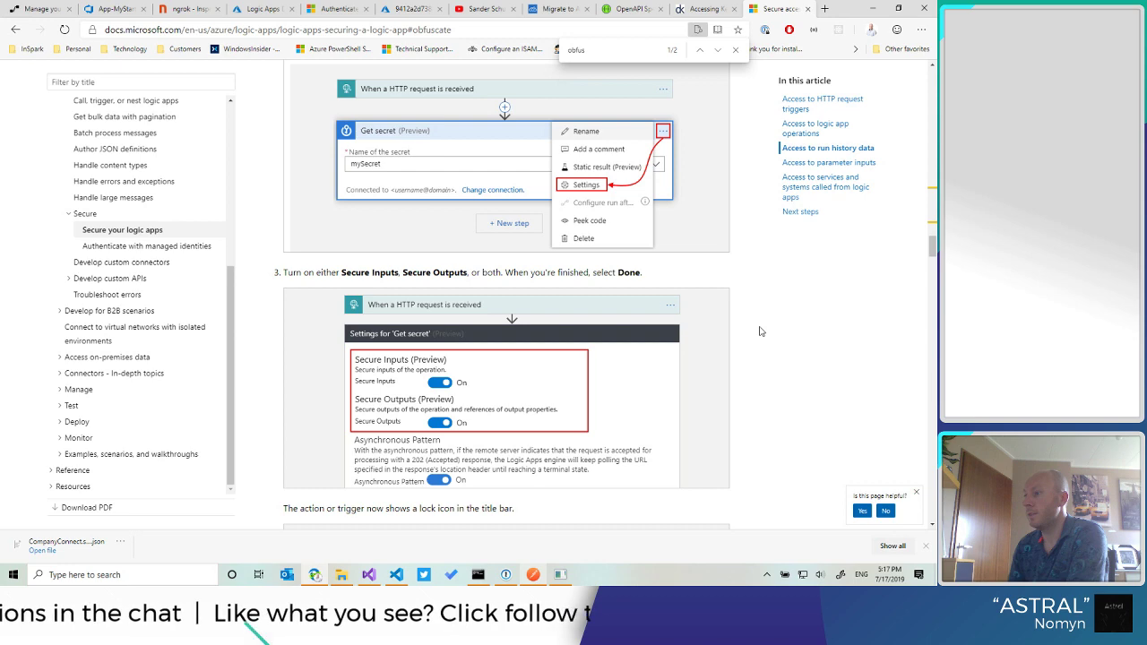
{"action": "scroll", "coordinate": [759, 332], "scroll_direction": "down", "scroll_amount": 1}
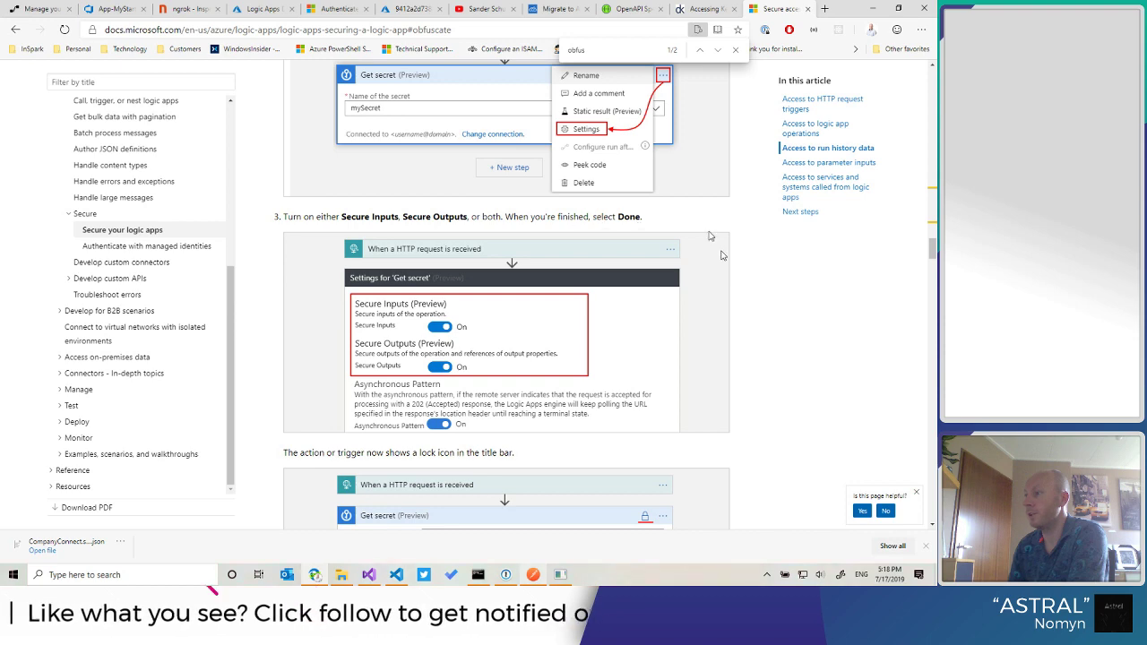
{"action": "scroll", "coordinate": [778, 355], "scroll_direction": "down", "scroll_amount": 3}
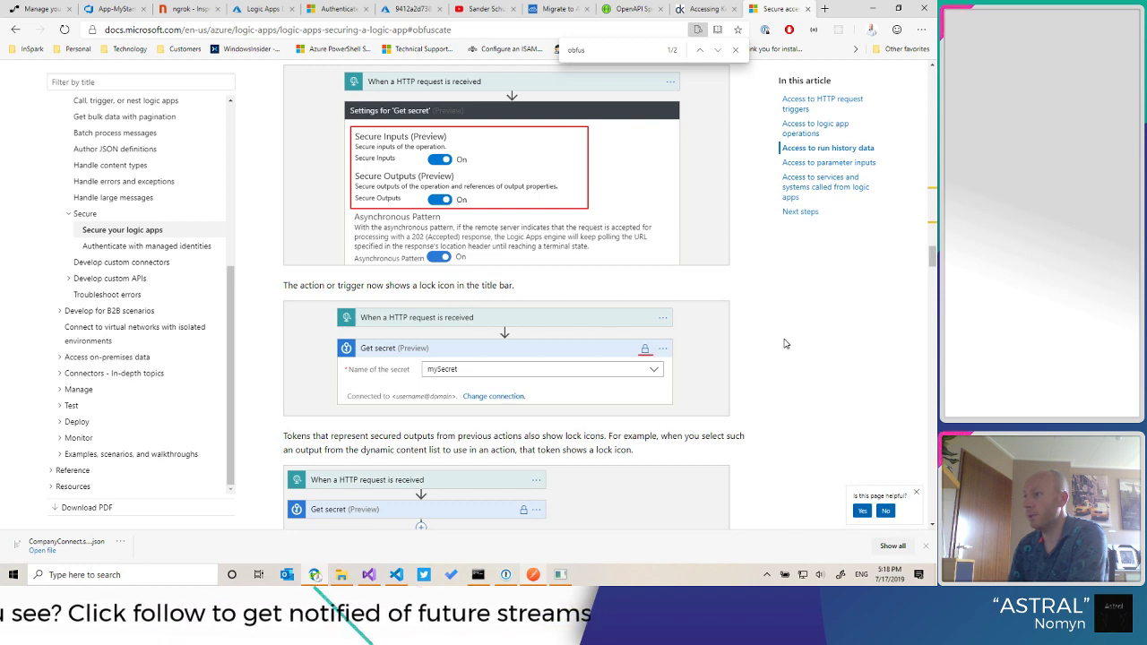
{"action": "scroll", "coordinate": [785, 343], "scroll_direction": "down", "scroll_amount": 2}
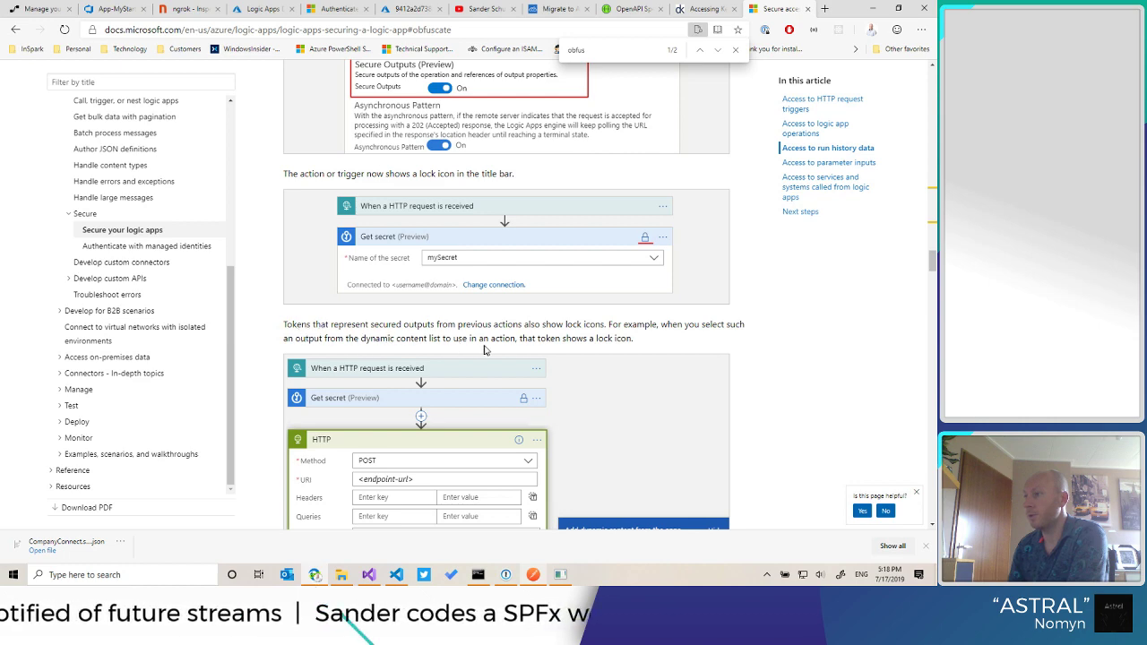
{"action": "scroll", "coordinate": [673, 350], "scroll_direction": "down", "scroll_amount": 1}
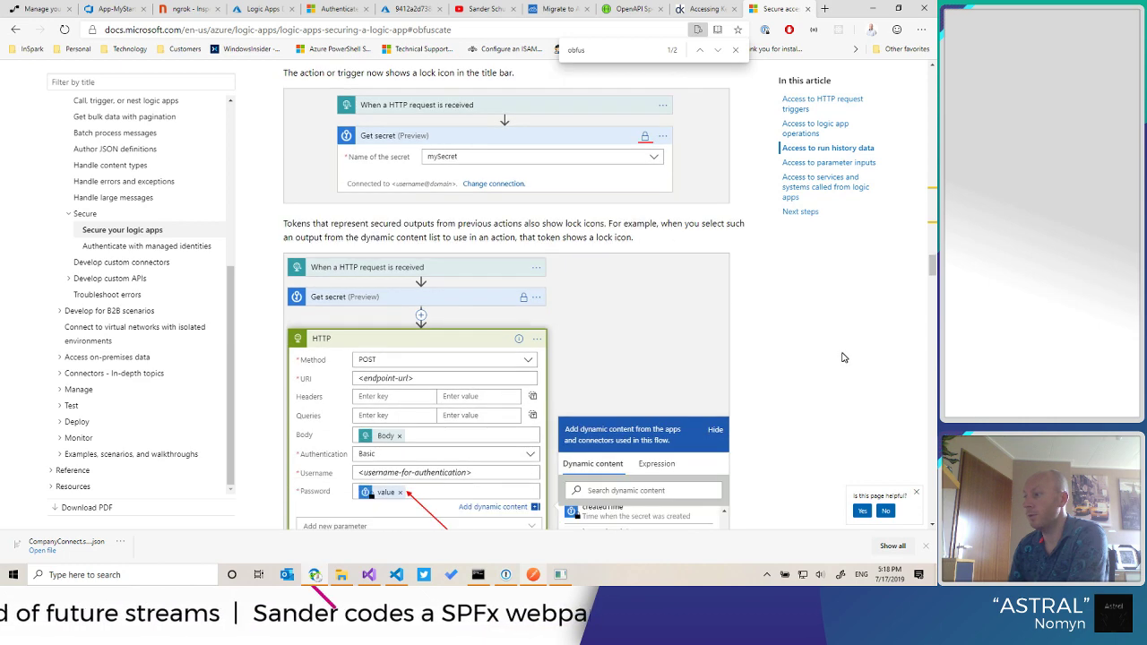
{"action": "scroll", "coordinate": [838, 356], "scroll_direction": "down", "scroll_amount": 2}
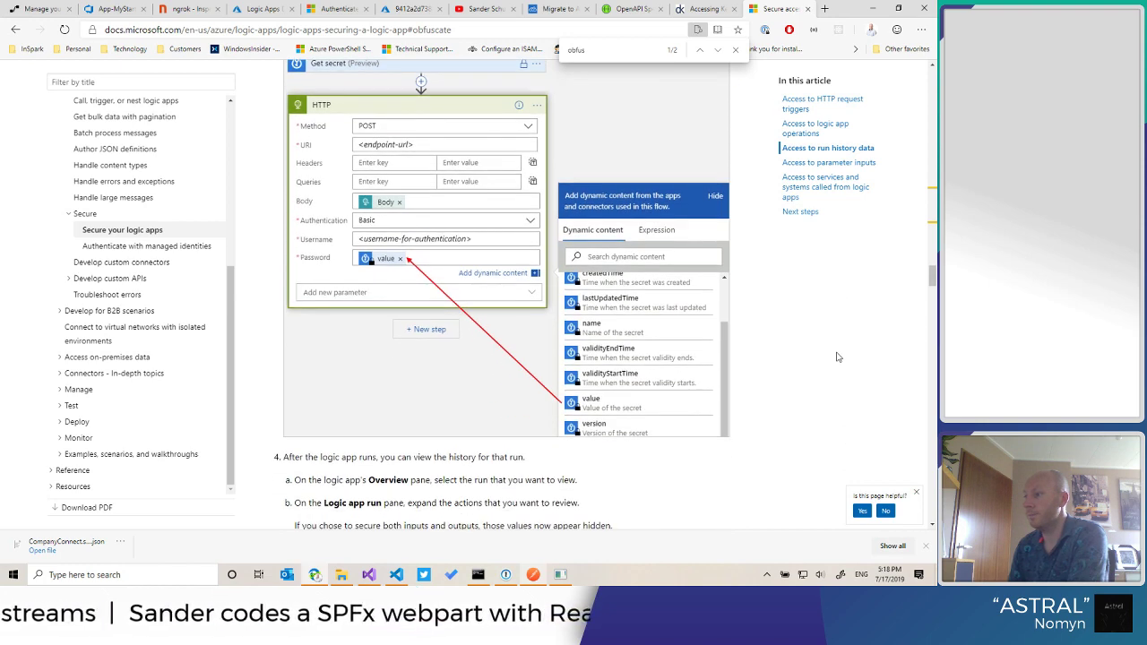
{"action": "scroll", "coordinate": [838, 357], "scroll_direction": "down", "scroll_amount": 2}
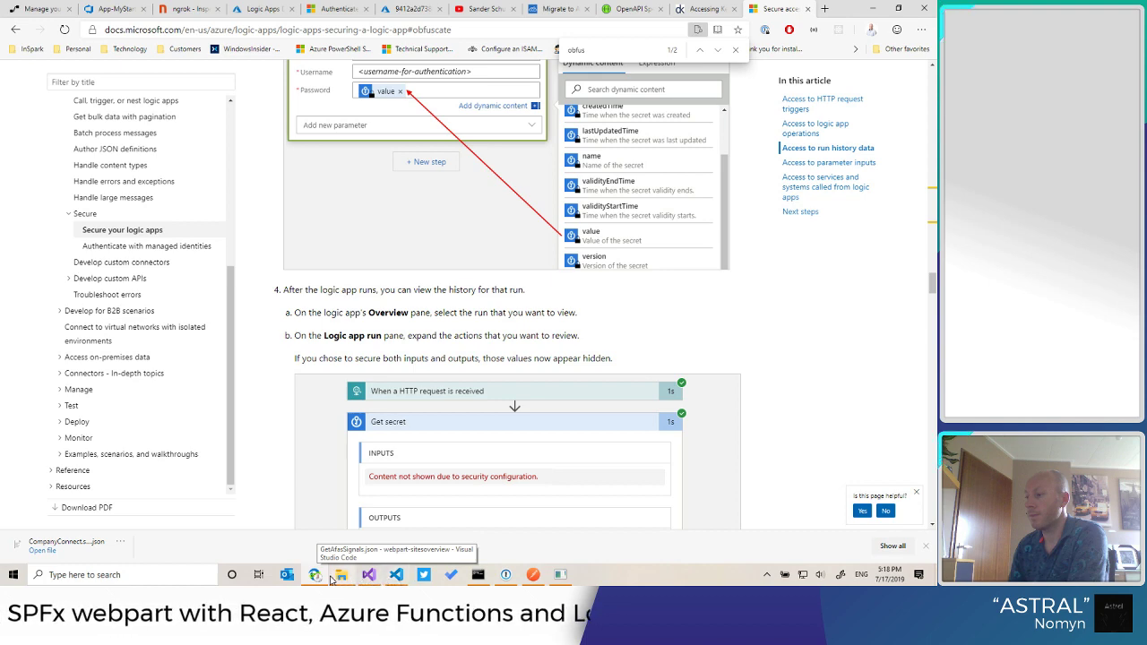
Step: Return to the get-afas-signals logic app, switch from the run view to editing, and rename the HTTP action to "Get AFAS Token"
{"action": "left_click", "coordinate": [260, 9]}
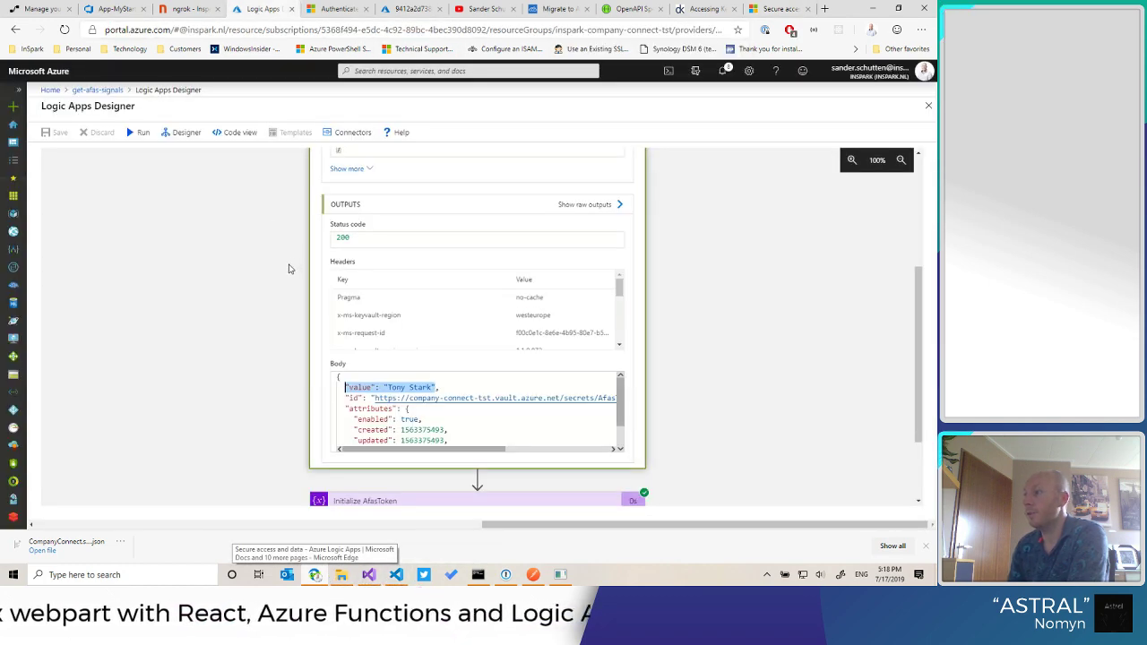
{"action": "scroll", "coordinate": [702, 324], "scroll_direction": "up", "scroll_amount": 5}
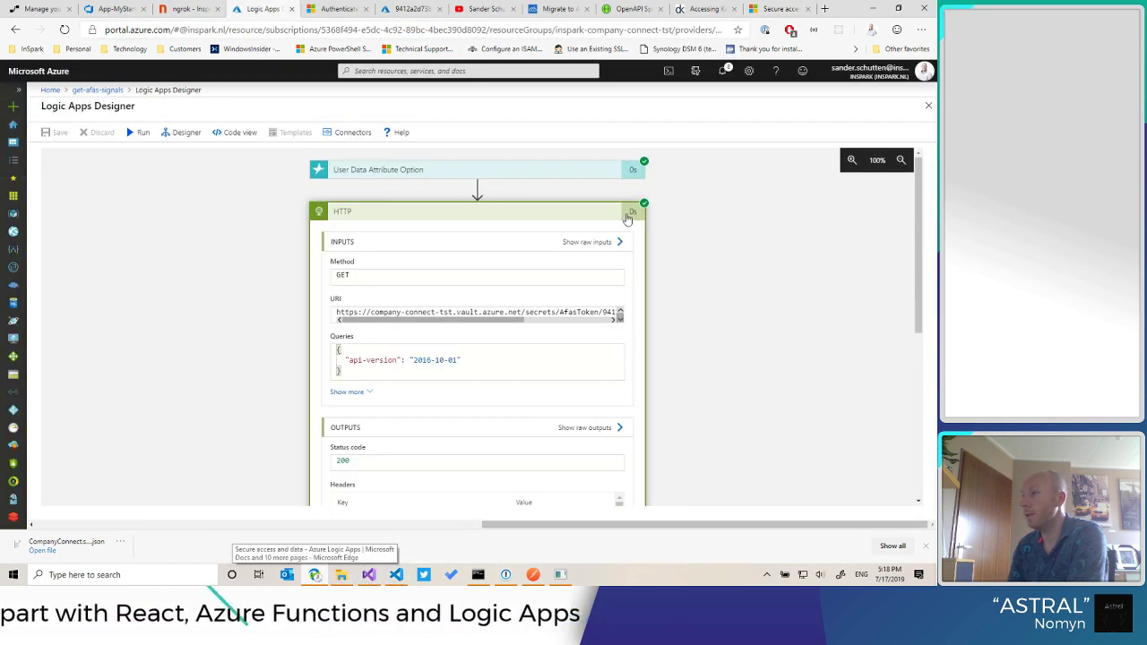
{"action": "left_click", "coordinate": [184, 132]}
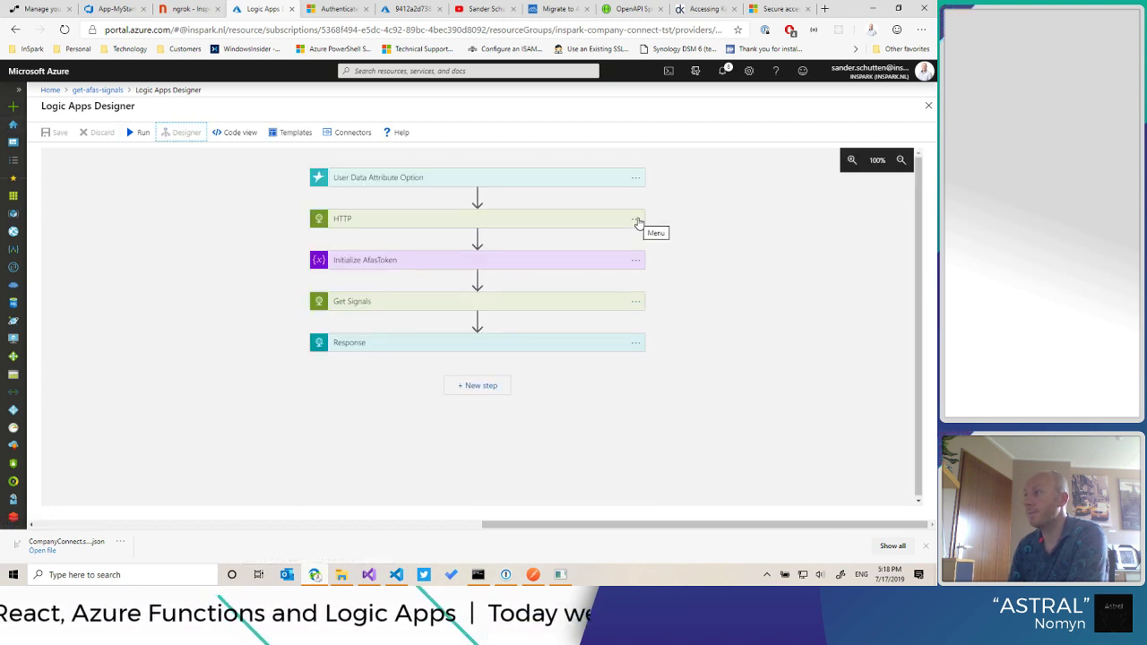
{"action": "left_click", "coordinate": [636, 222]}
{"action": "left_click", "coordinate": [692, 226]}
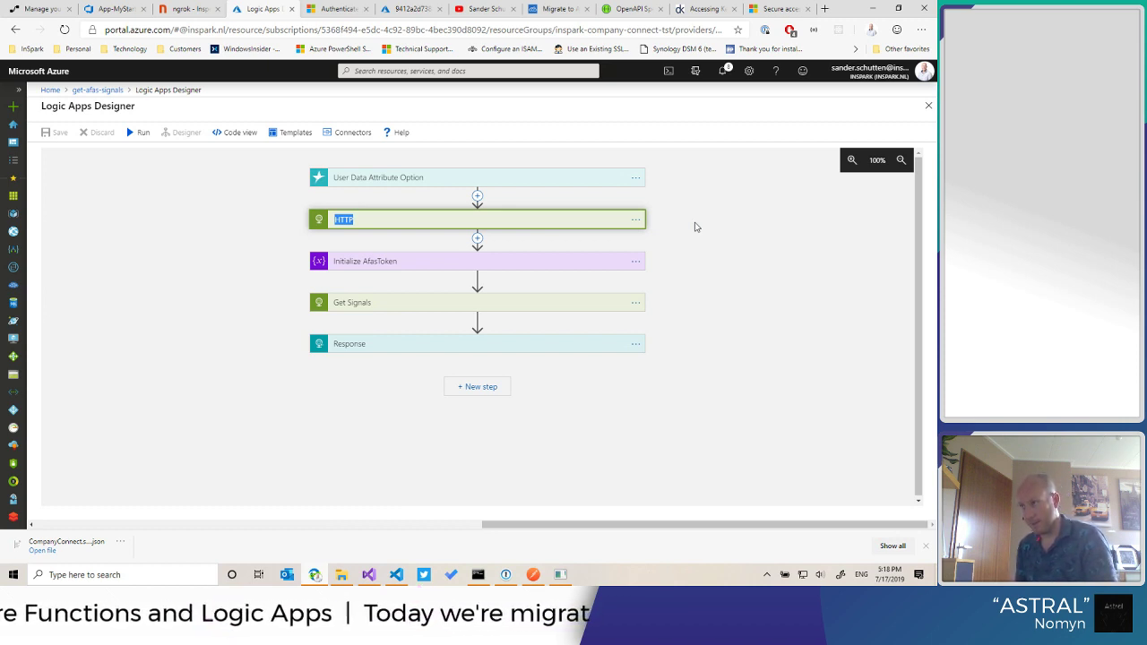
{"action": "type", "text": "Get AFAS "}
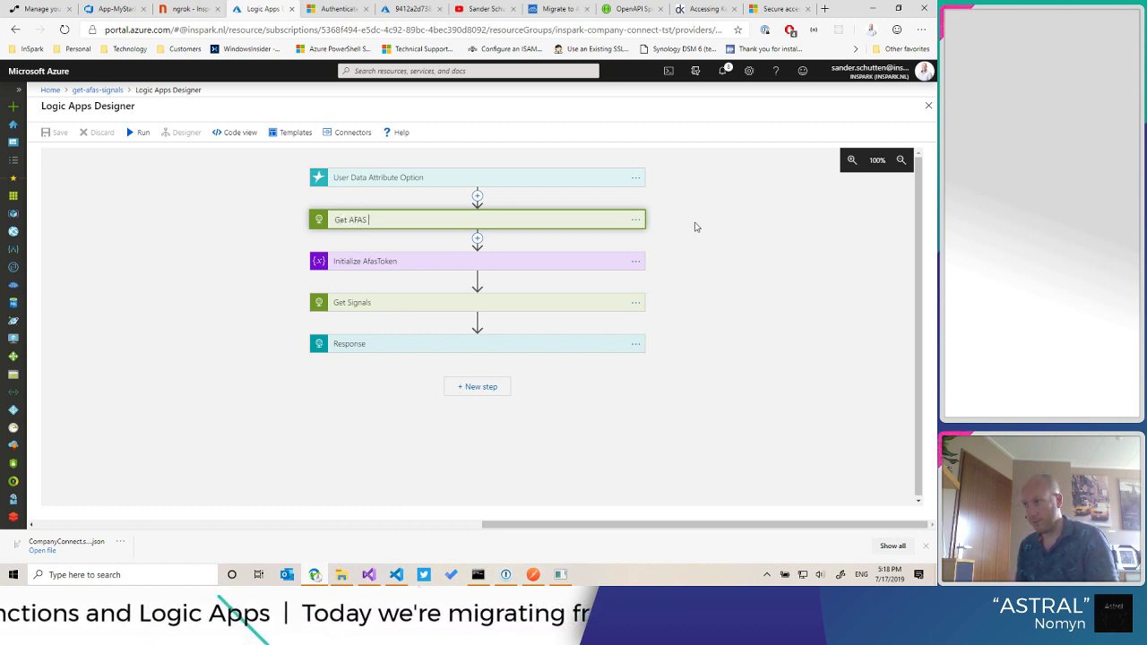
{"action": "type", "text": "Token"}
{"action": "key", "text": "Return"}
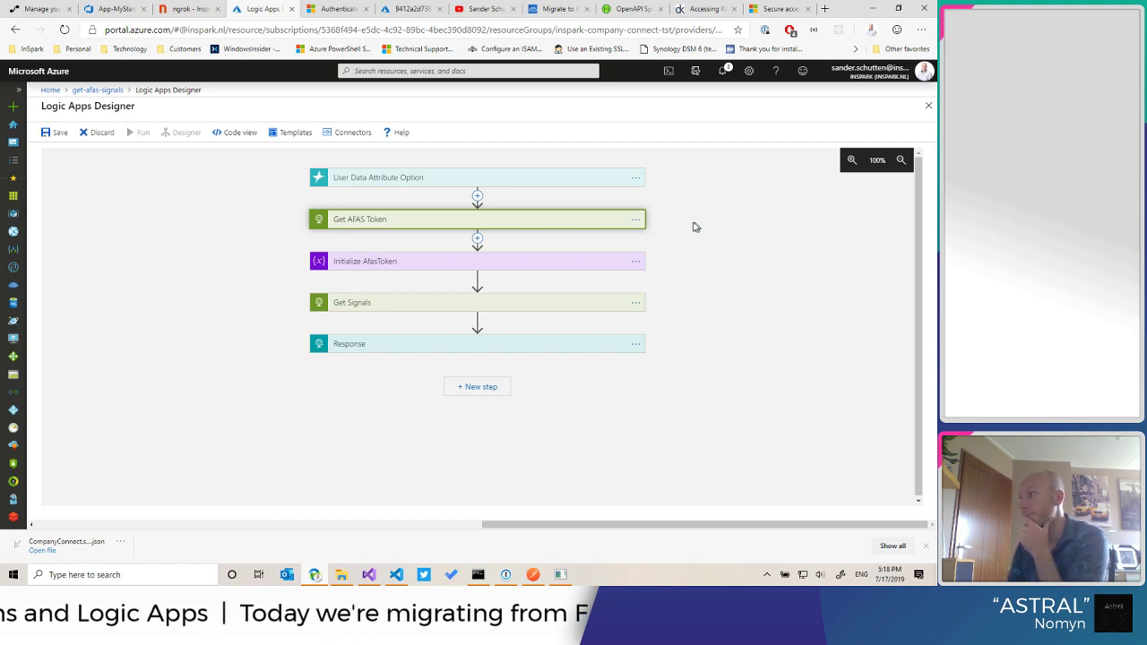
Step: Turn on Secure Outputs in the settings of the Get AFAS Token action and save the logic app
{"action": "left_click", "coordinate": [589, 223]}
{"action": "left_click", "coordinate": [636, 220]}
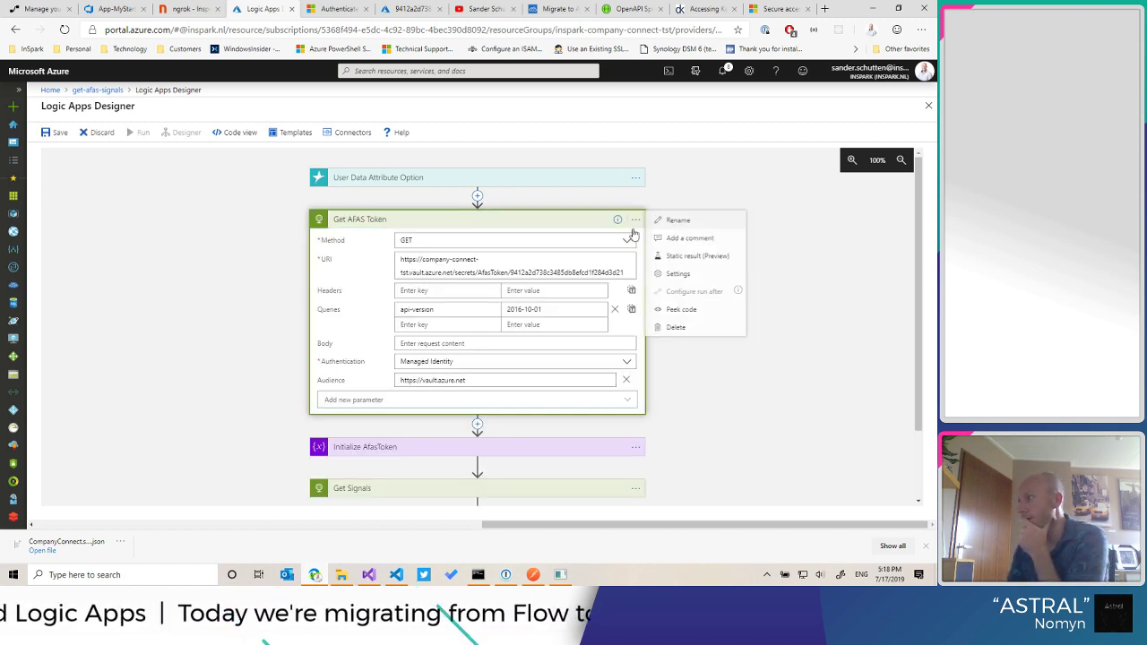
{"action": "left_click", "coordinate": [674, 273]}
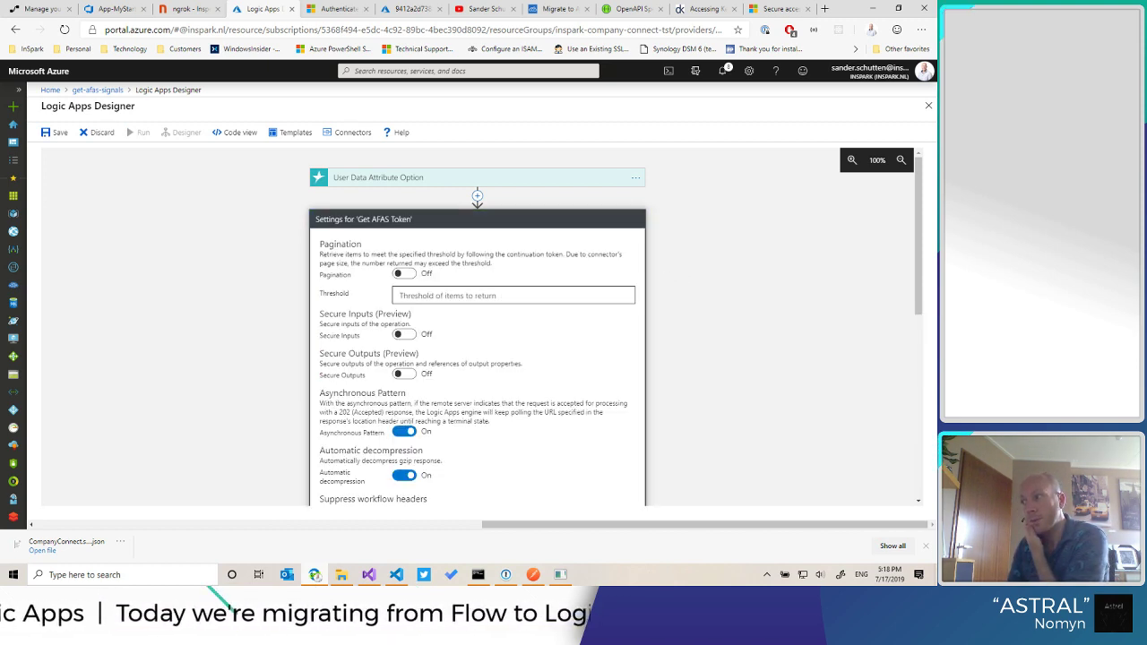
{"action": "left_click", "coordinate": [403, 374]}
{"action": "scroll", "coordinate": [287, 331], "scroll_direction": "down", "scroll_amount": 1}
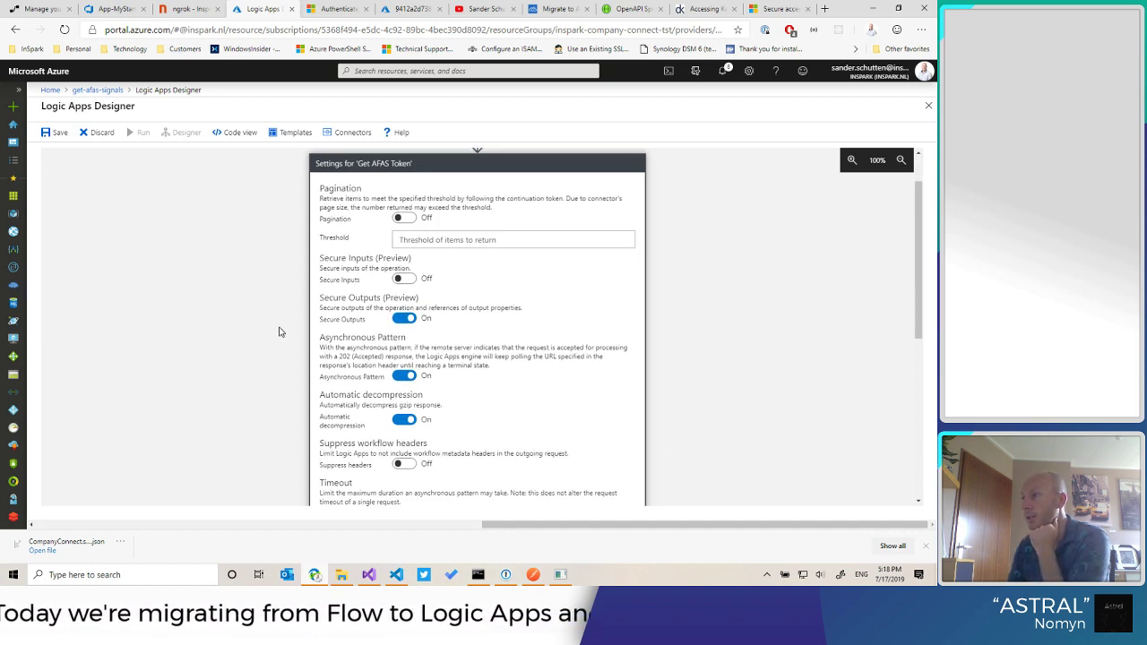
{"action": "scroll", "coordinate": [279, 331], "scroll_direction": "down", "scroll_amount": 1}
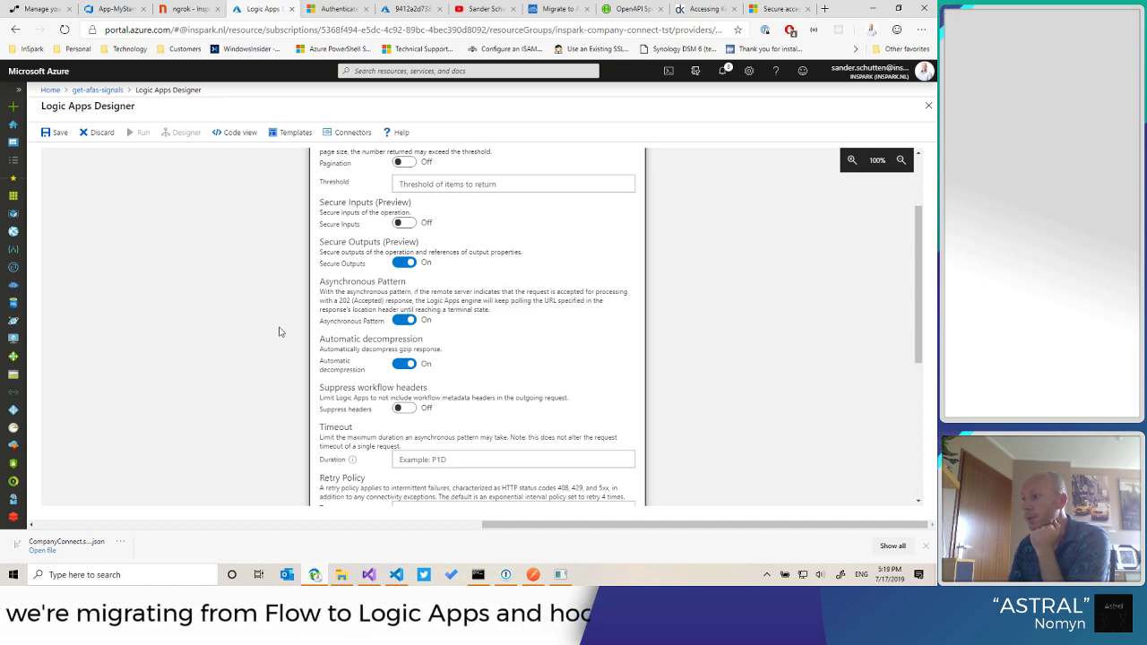
{"action": "scroll", "coordinate": [279, 332], "scroll_direction": "down", "scroll_amount": 2}
{"action": "scroll", "coordinate": [279, 332], "scroll_direction": "down", "scroll_amount": 1}
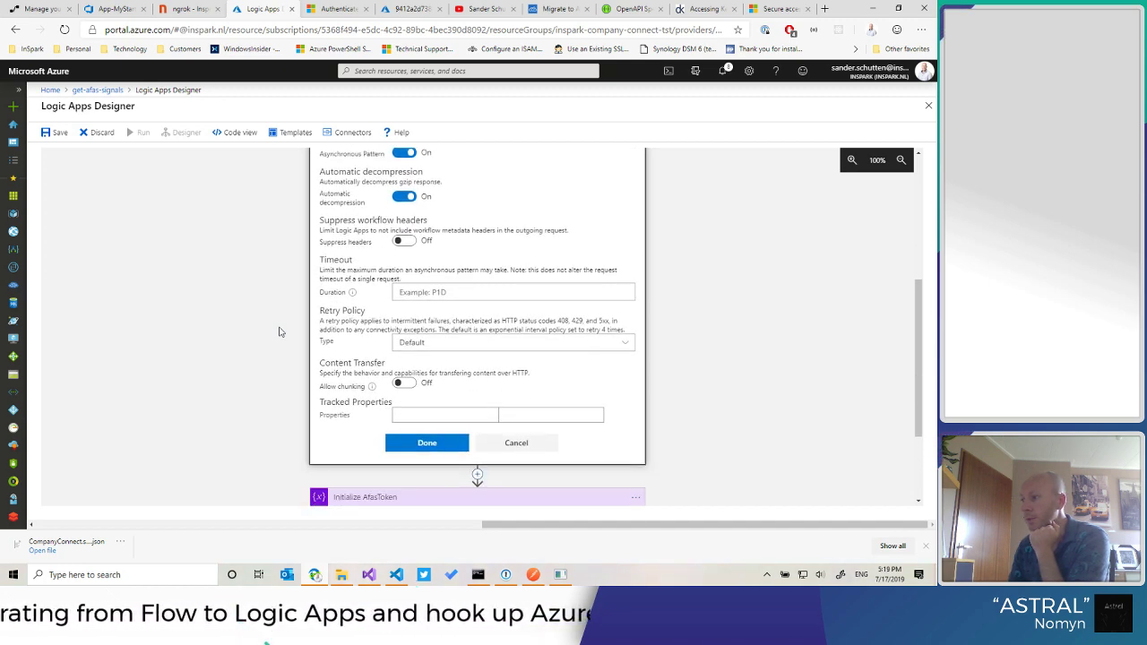
{"action": "left_click", "coordinate": [426, 442]}
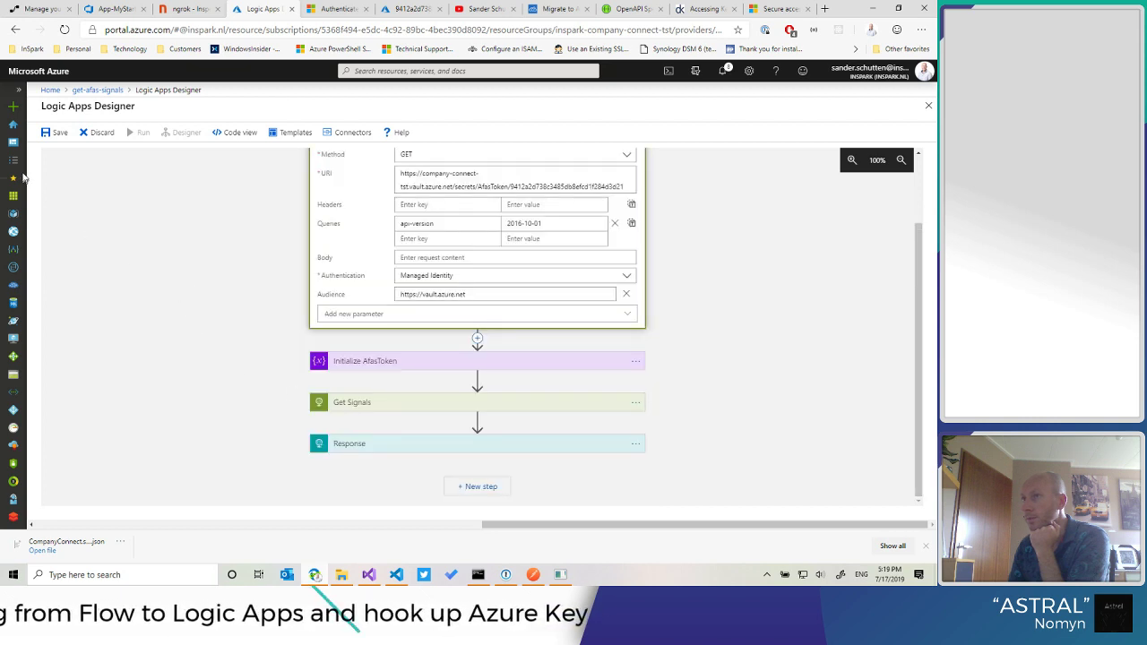
{"action": "left_click", "coordinate": [55, 132]}
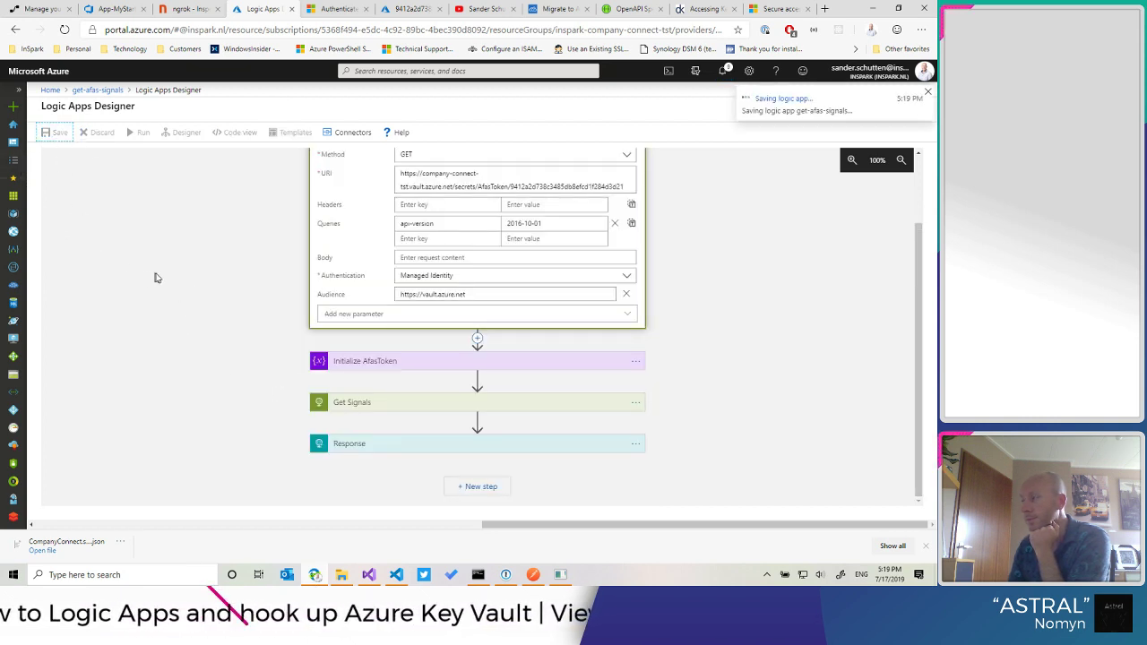
{"action": "scroll", "coordinate": [157, 278], "scroll_direction": "up", "scroll_amount": 1}
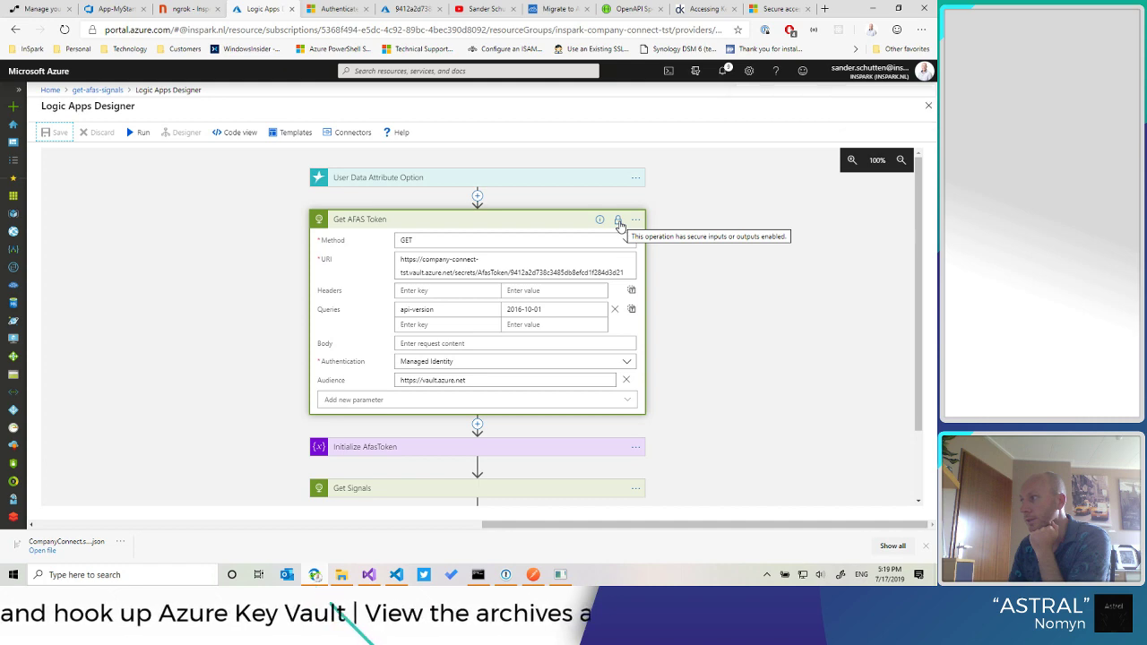
Step: Leave the designer, resubmit the 5:13 PM run of get-afas-signals, and refresh the runs history
{"action": "left_click", "coordinate": [929, 106]}
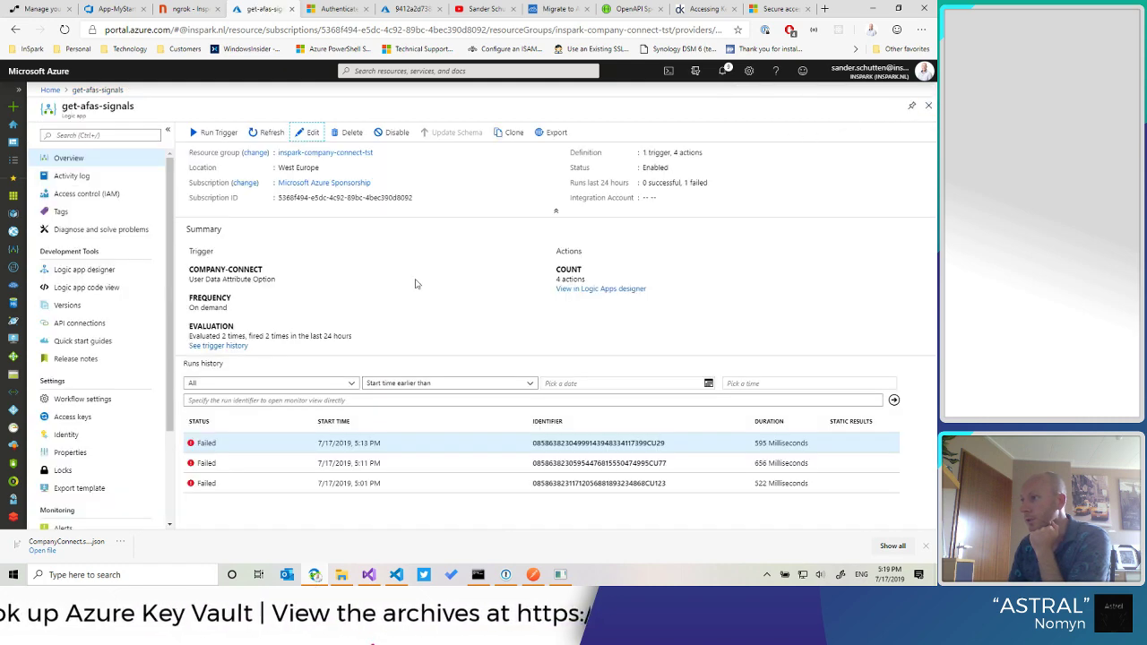
{"action": "right_click", "coordinate": [304, 444]}
{"action": "left_click", "coordinate": [341, 452]}
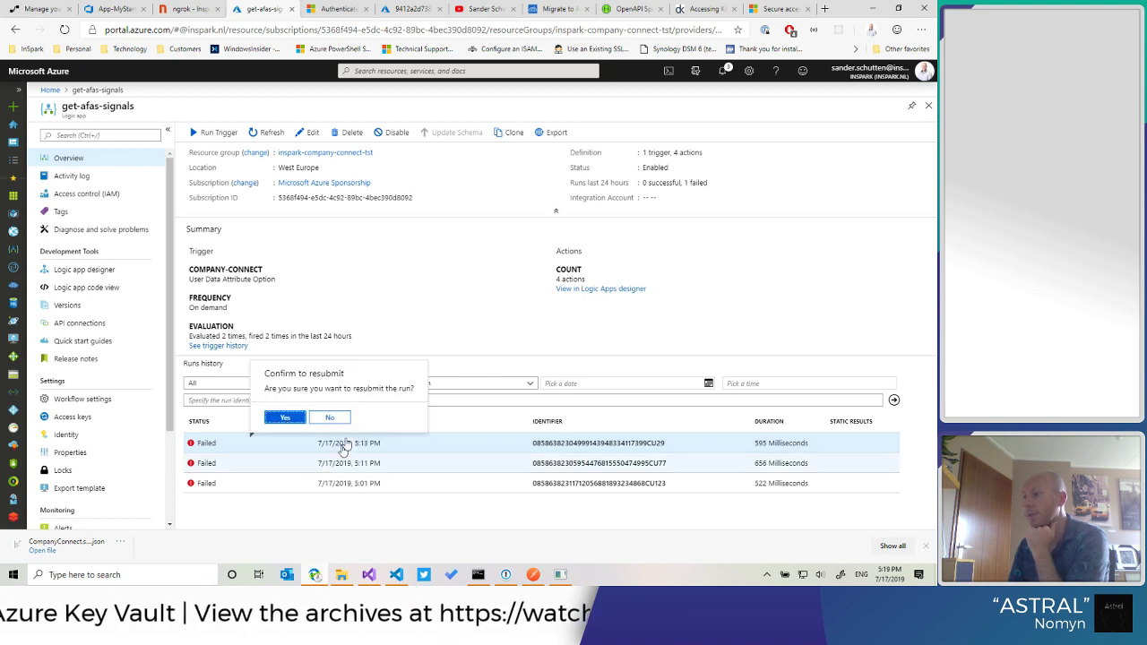
{"action": "left_click", "coordinate": [285, 418]}
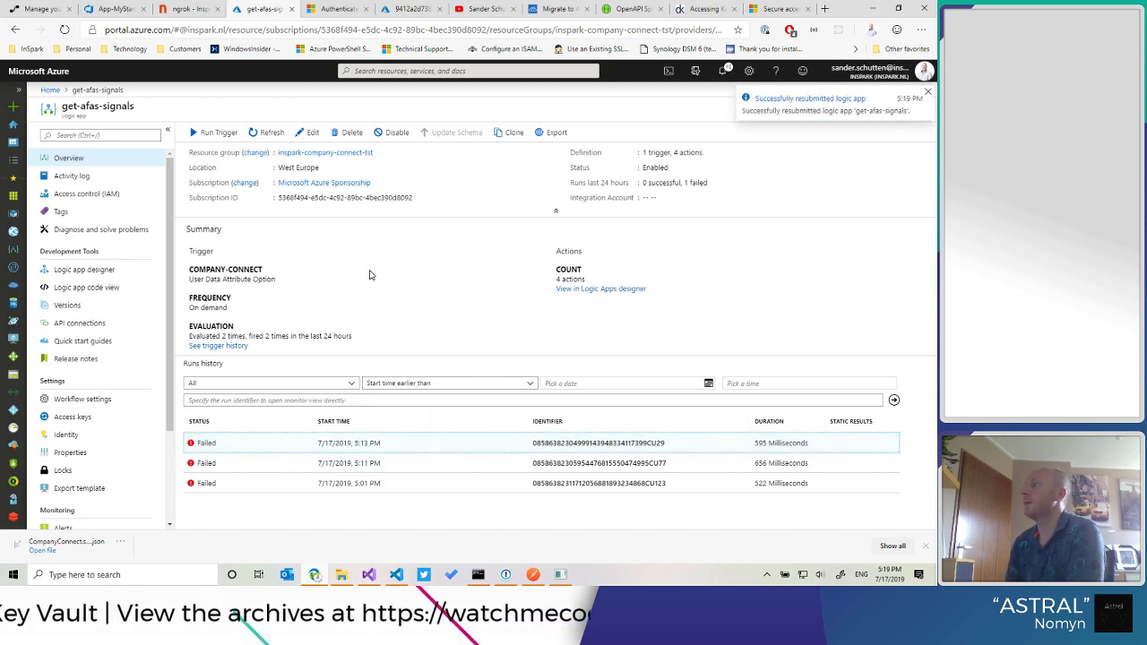
{"action": "left_click", "coordinate": [271, 135]}
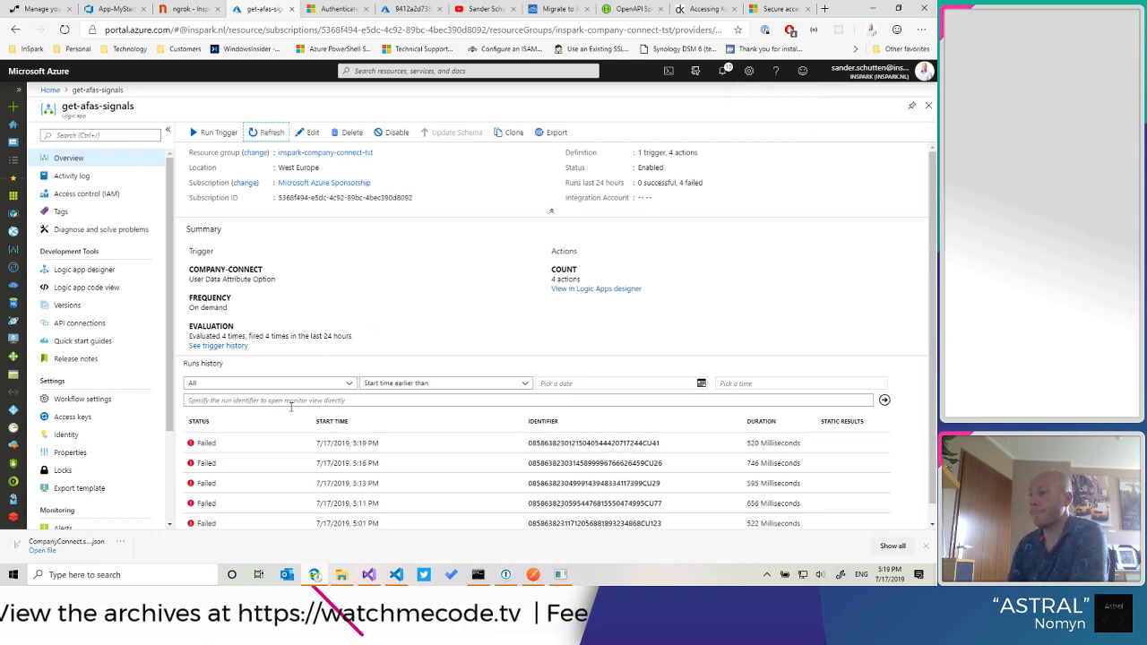
Step: Open the newest run and check how the outputs of the Get AFAS Token action are shown
{"action": "left_click", "coordinate": [262, 446]}
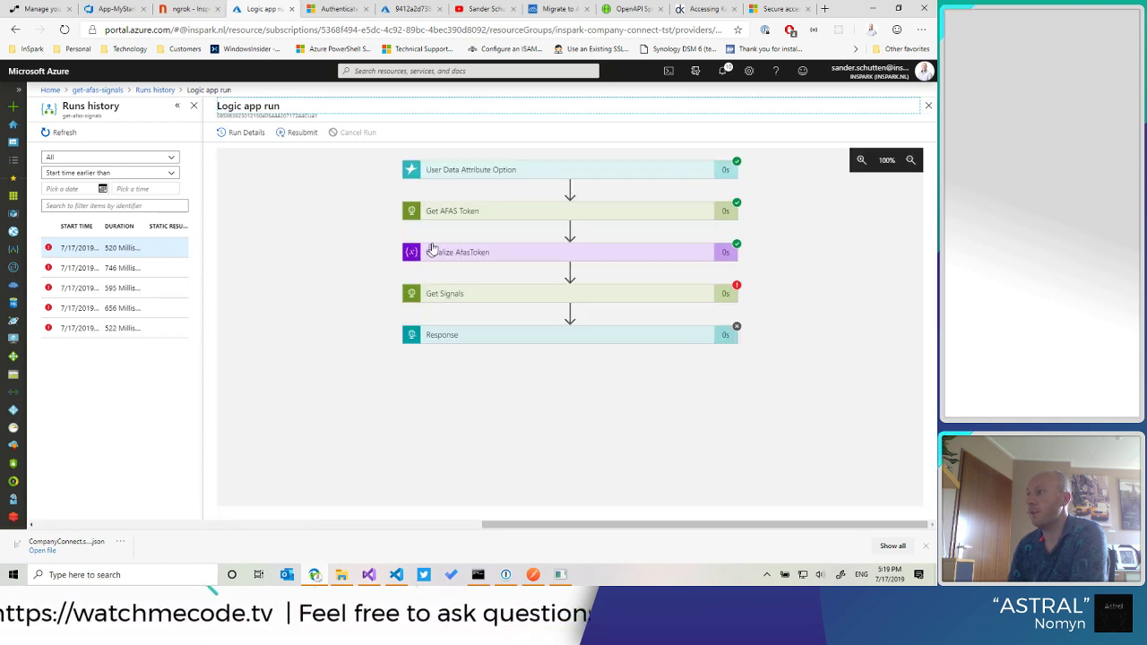
{"action": "left_click", "coordinate": [456, 213]}
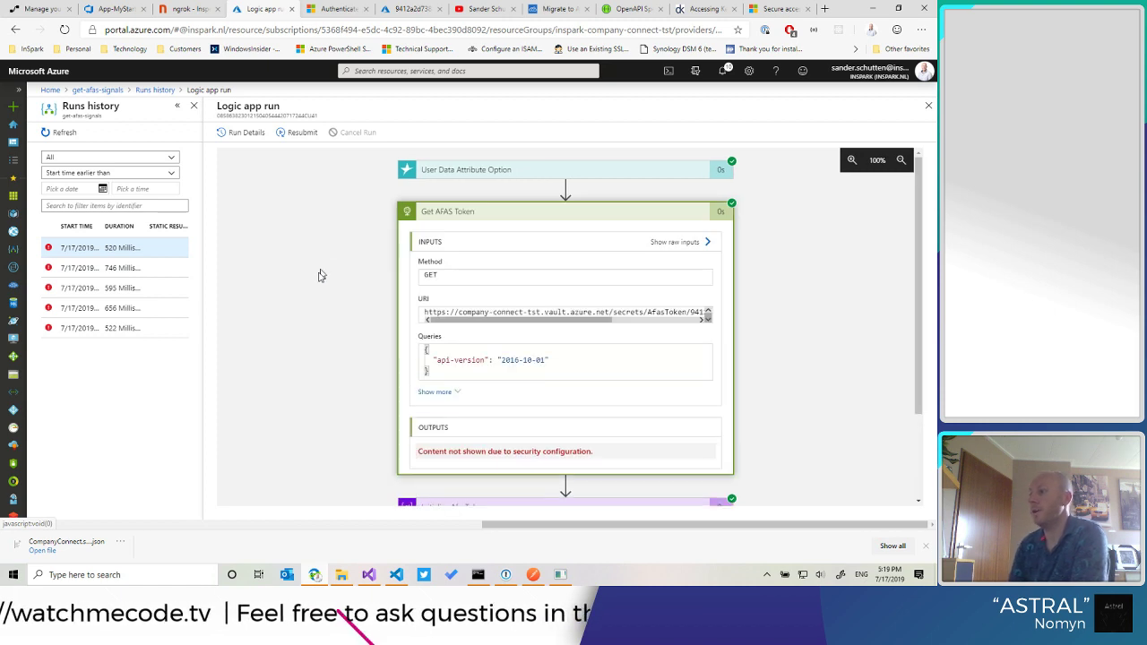
{"action": "left_click_drag", "start_coordinate": [599, 460], "coordinate": [405, 456]}
{"action": "left_click", "coordinate": [354, 399]}
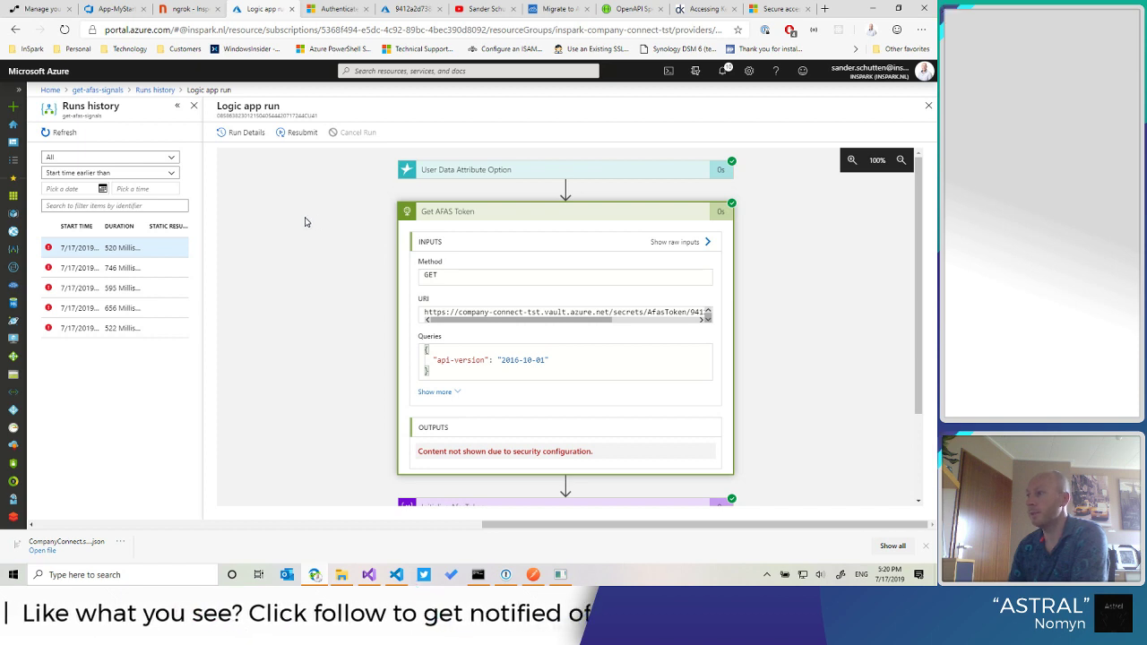
Step: Examine the raw inputs of Get AFAS Token, then look over the remaining actions in the run
{"action": "left_click", "coordinate": [675, 243]}
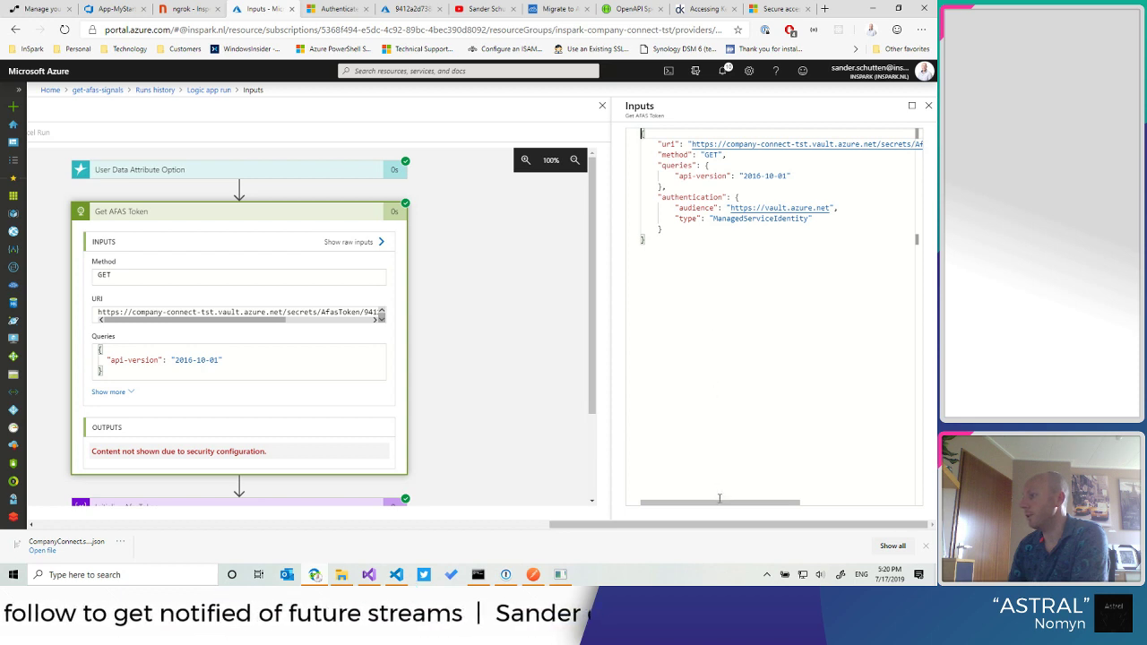
{"action": "left_click_drag", "start_coordinate": [719, 503], "coordinate": [678, 484]}
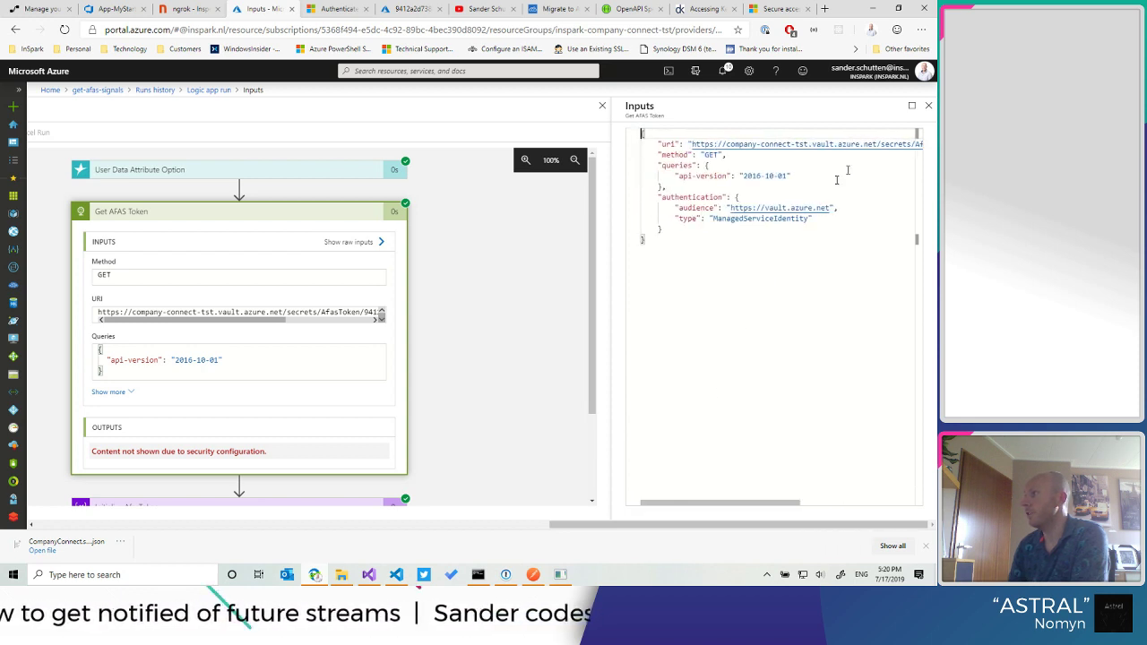
{"action": "left_click", "coordinate": [929, 106]}
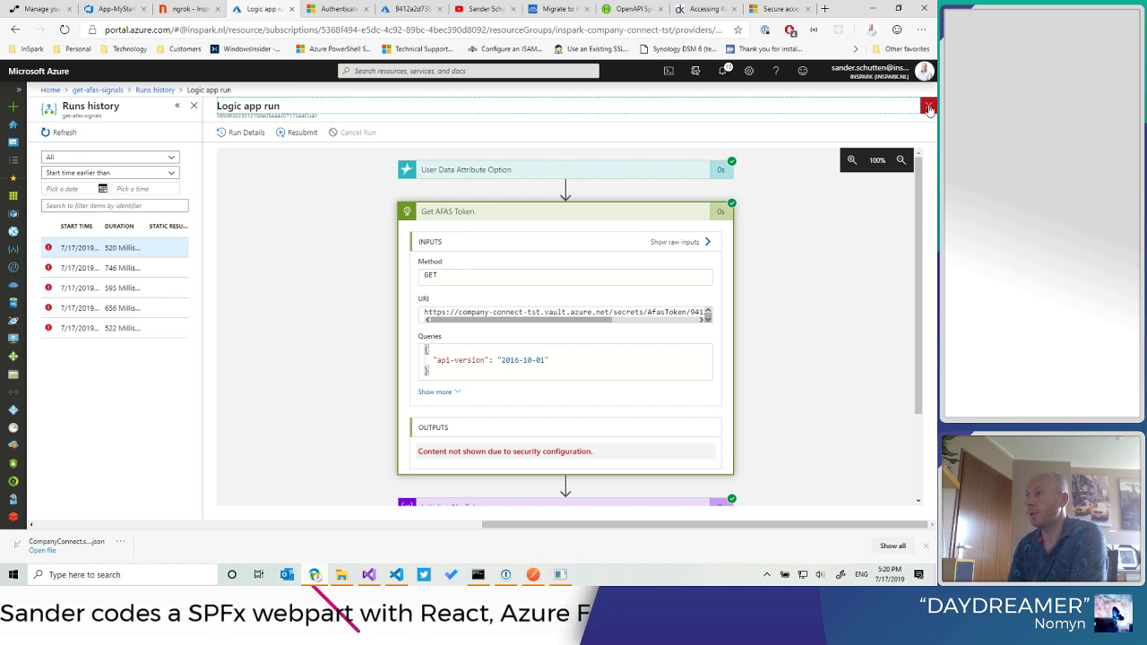
{"action": "scroll", "coordinate": [389, 261], "scroll_direction": "down", "scroll_amount": 2}
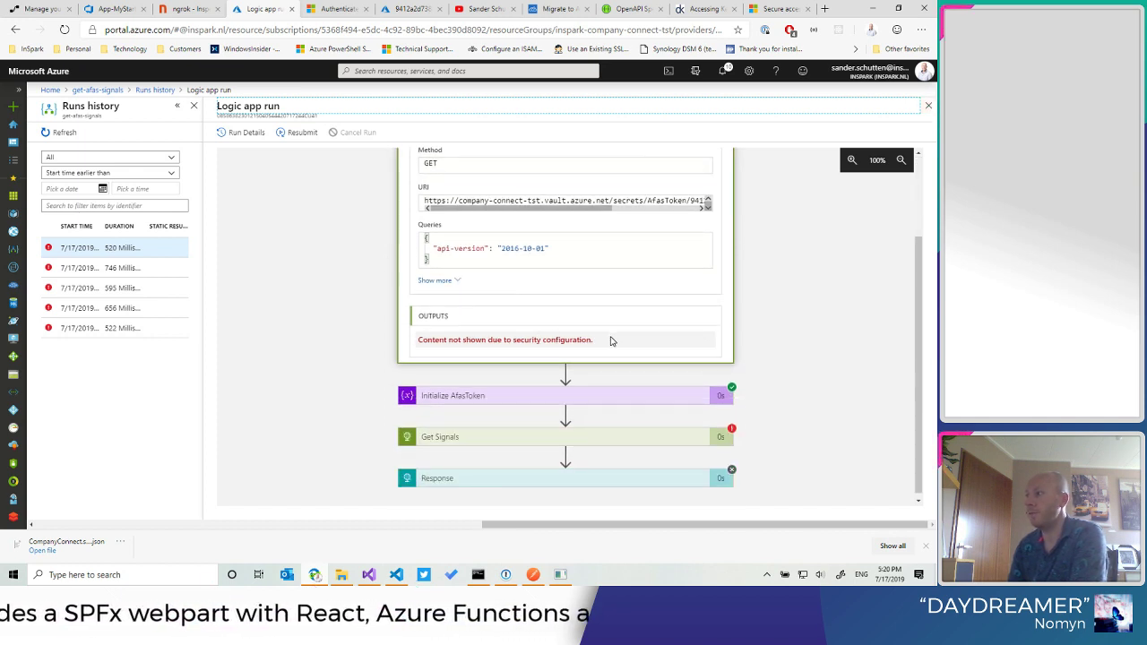
{"action": "scroll", "coordinate": [756, 333], "scroll_direction": "up", "scroll_amount": 1}
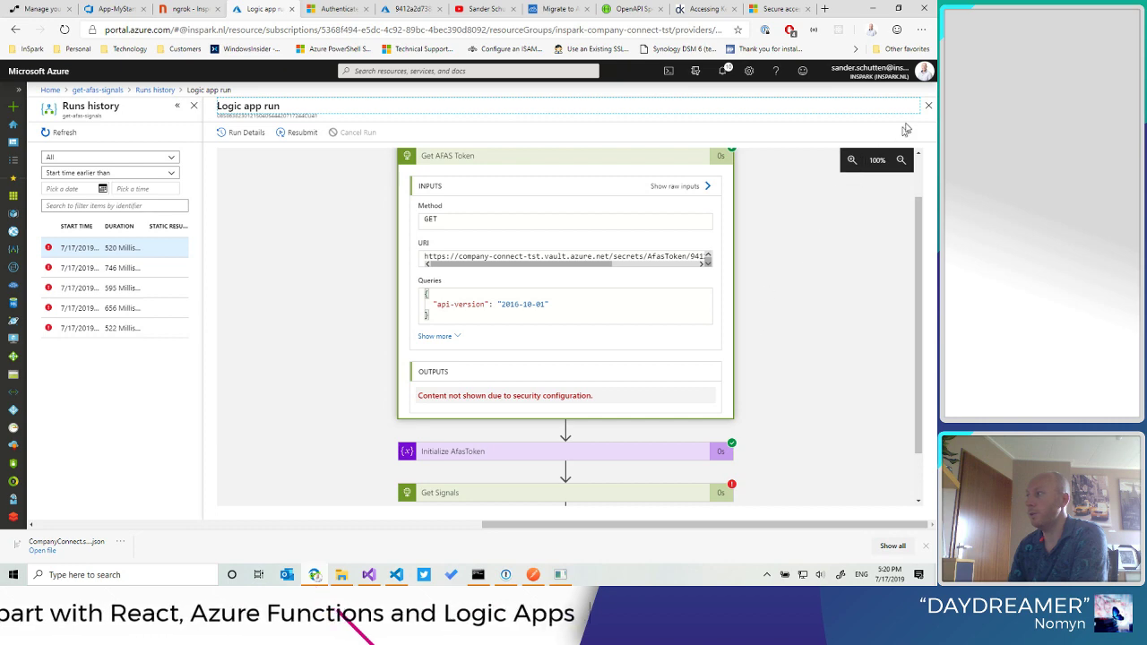
Step: Reopen get-afas-signals for editing and clear the hard-coded token from the value of the Initialize AfasToken action
{"action": "left_click", "coordinate": [927, 107]}
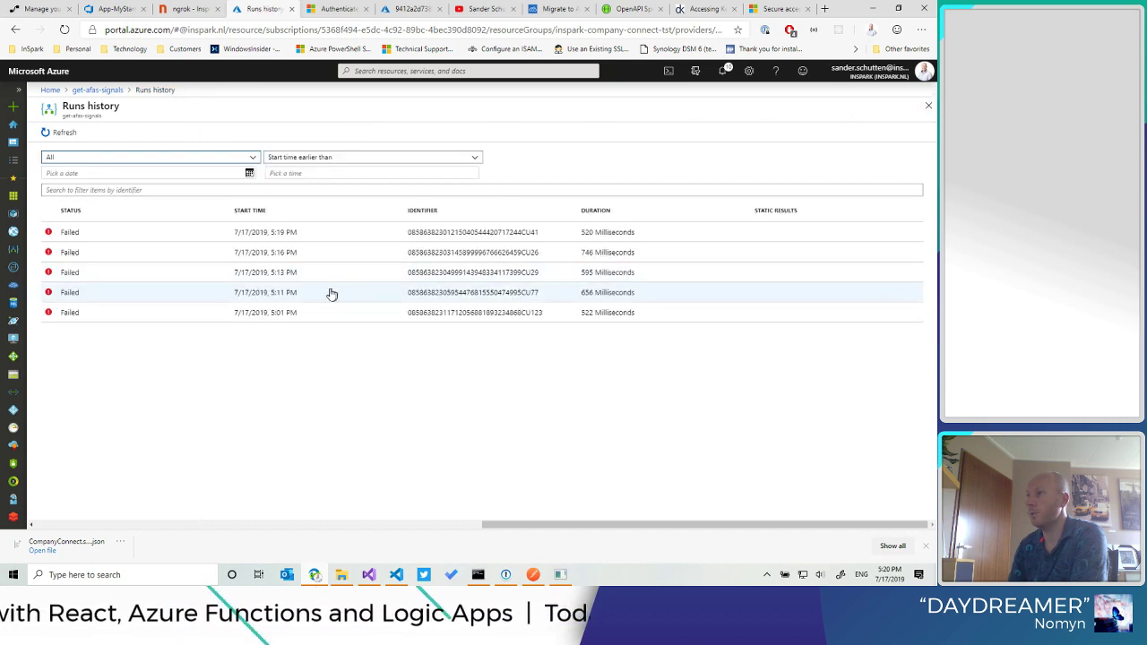
{"action": "left_click", "coordinate": [927, 106]}
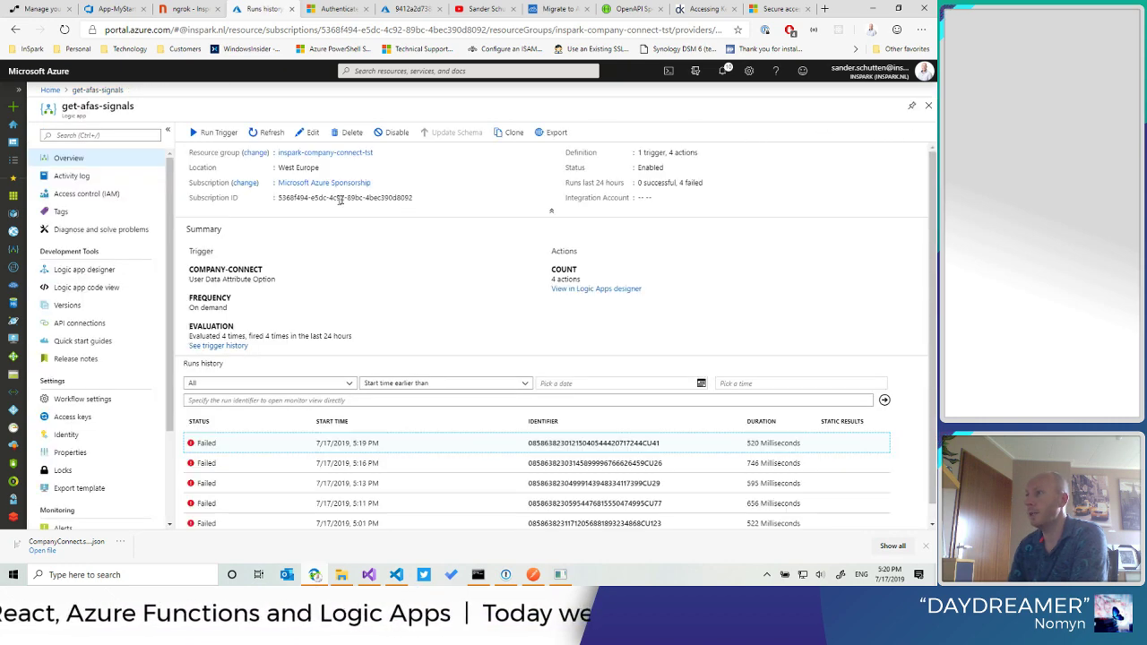
{"action": "left_click", "coordinate": [309, 132]}
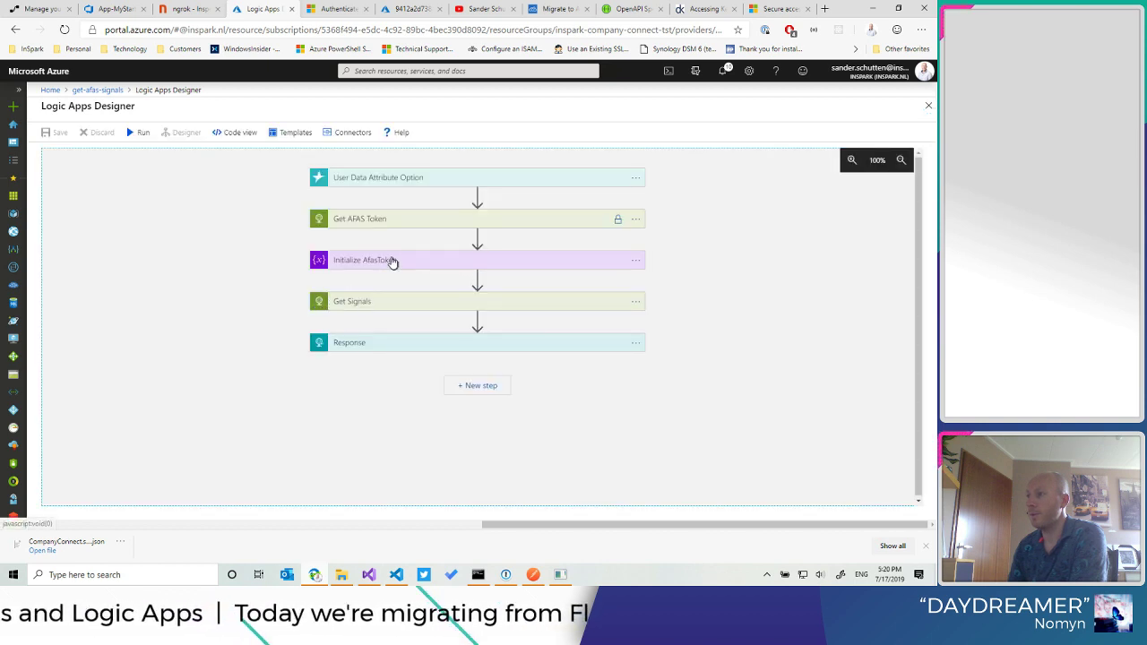
{"action": "left_click", "coordinate": [336, 269]}
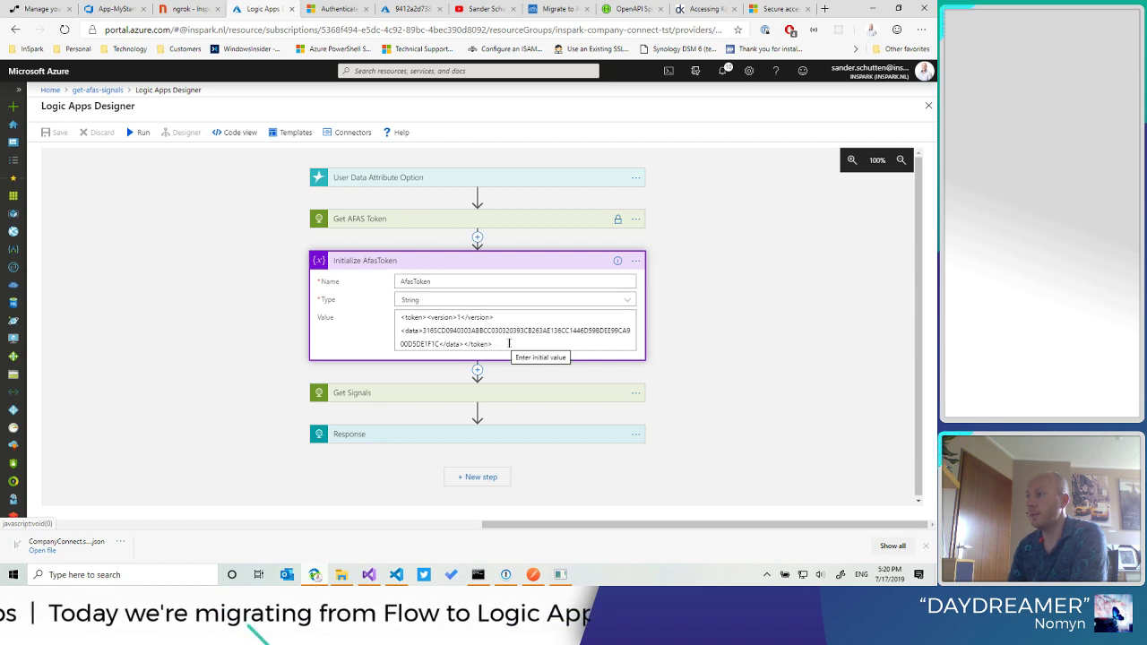
{"action": "left_click_drag", "start_coordinate": [509, 343], "coordinate": [376, 320]}
{"action": "key", "text": "BackSpace"}
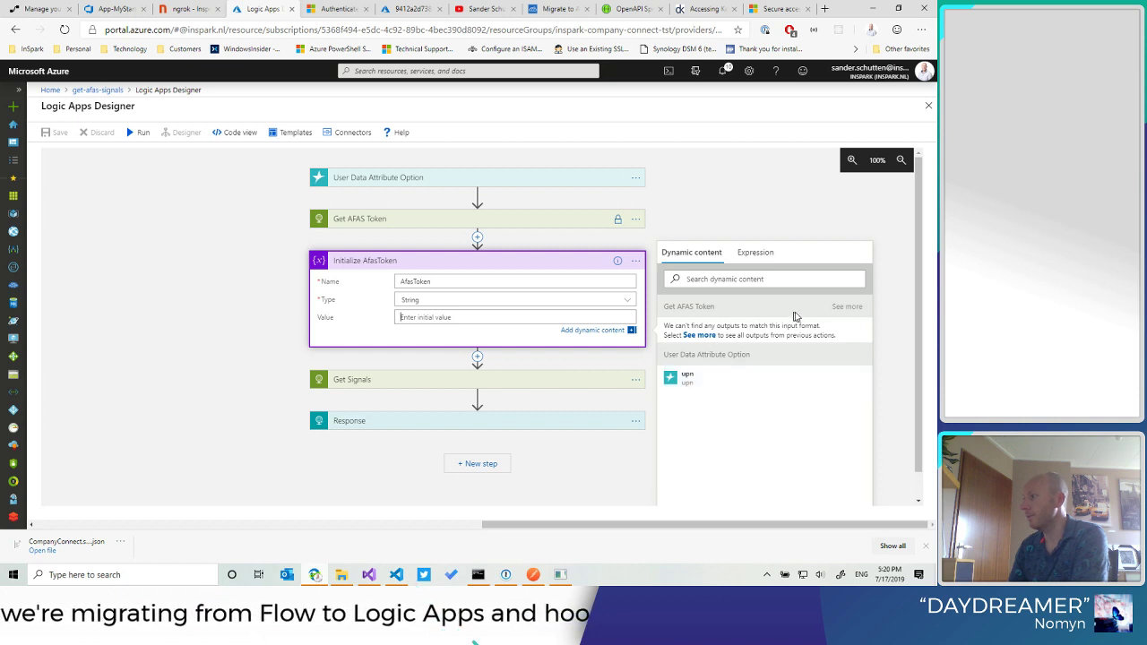
Step: Set the Initialize AfasToken value to the expression body('Get_AFAS_Token')['value'] and save the logic app
{"action": "left_click", "coordinate": [841, 307]}
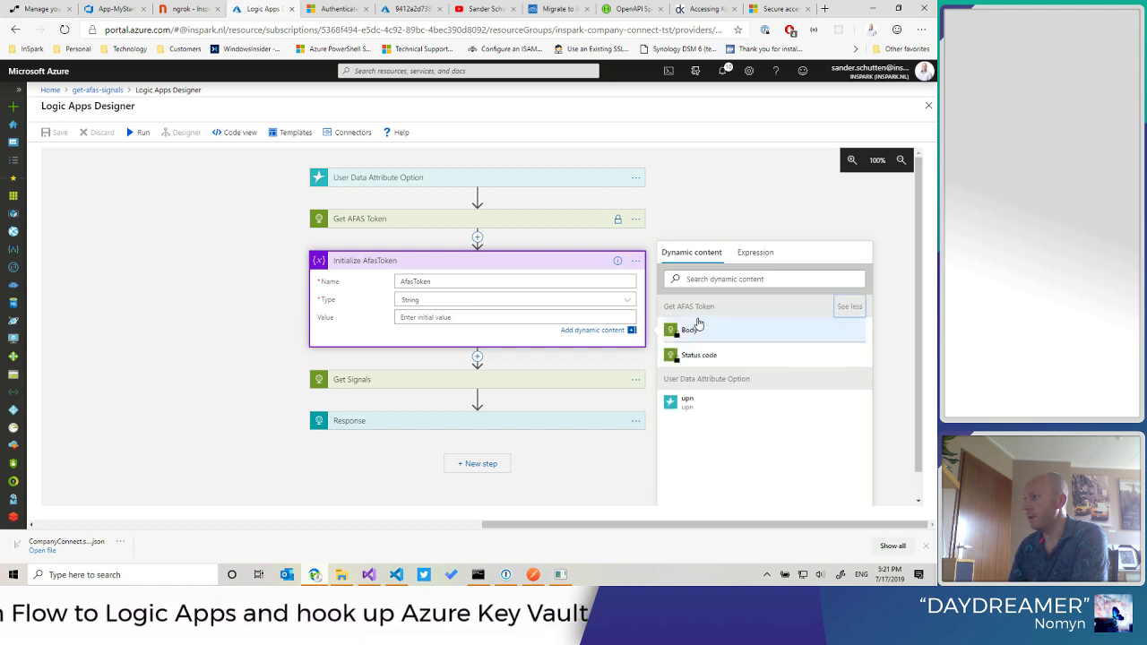
{"action": "left_click", "coordinate": [751, 255]}
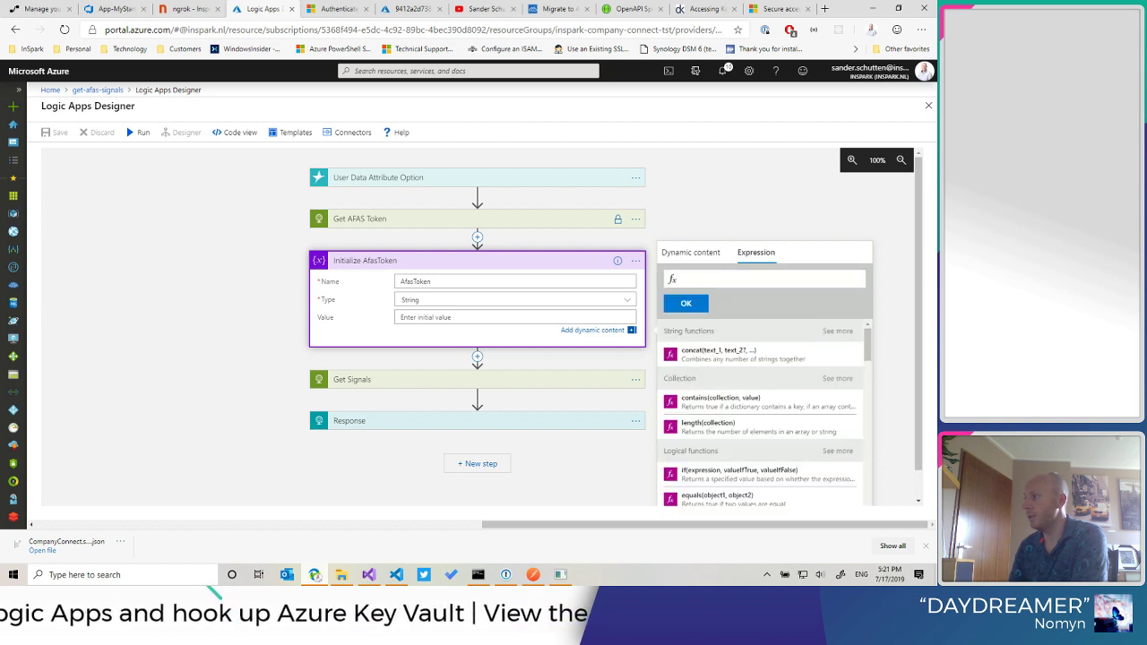
{"action": "type", "text": "body("}
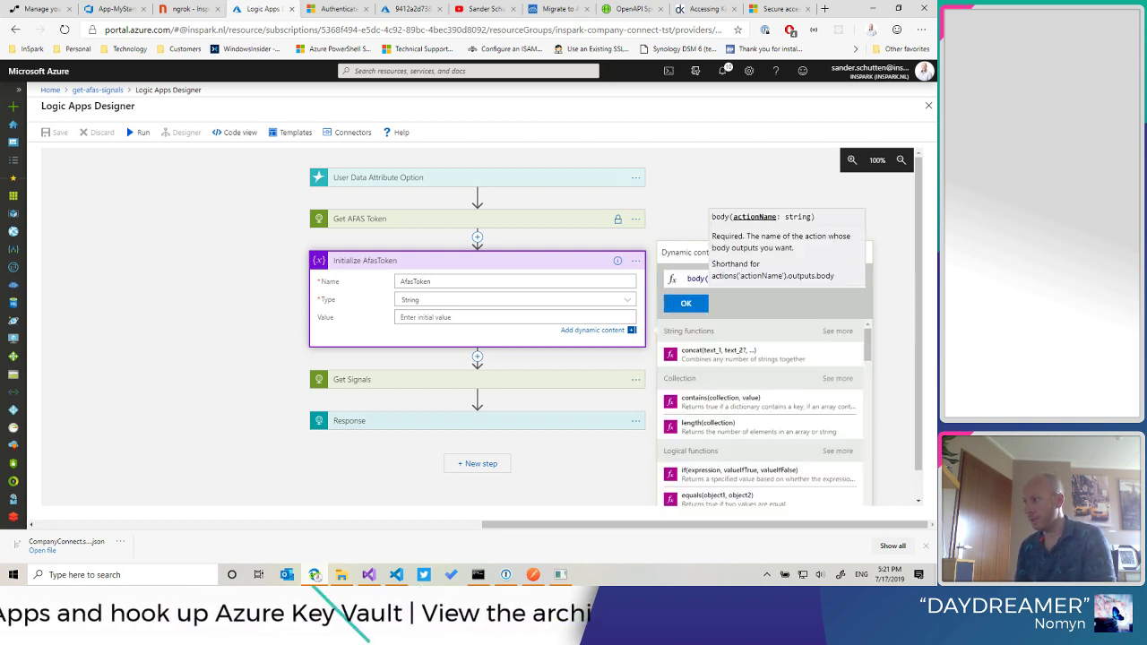
{"action": "type", "text": "'"}
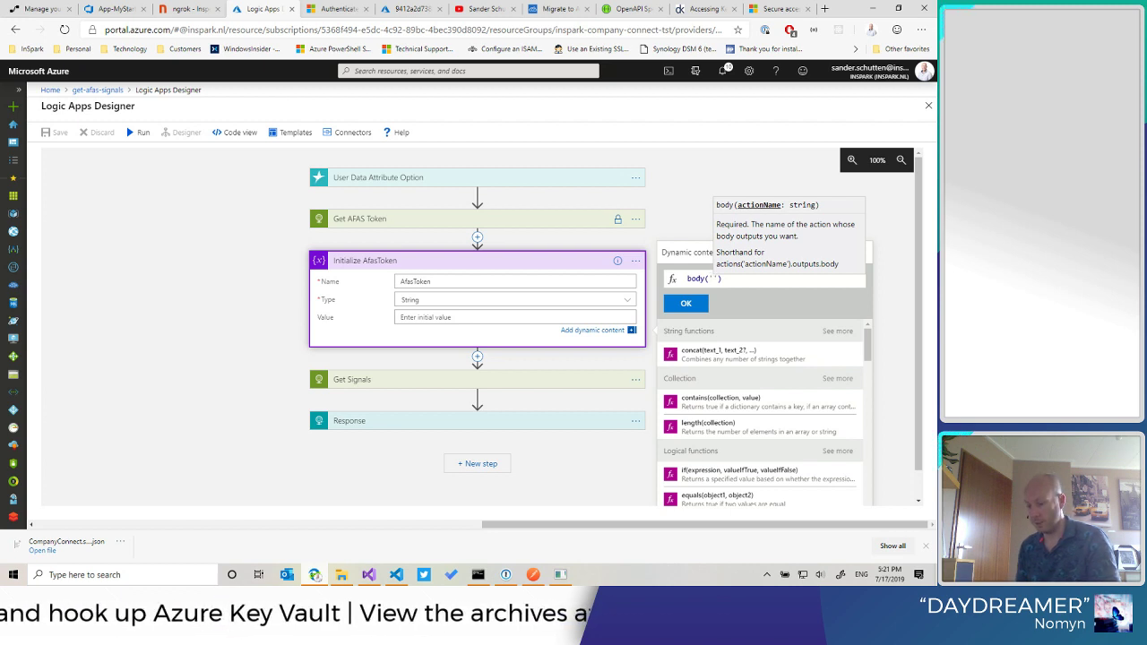
{"action": "type", "text": "Get_AFAS"}
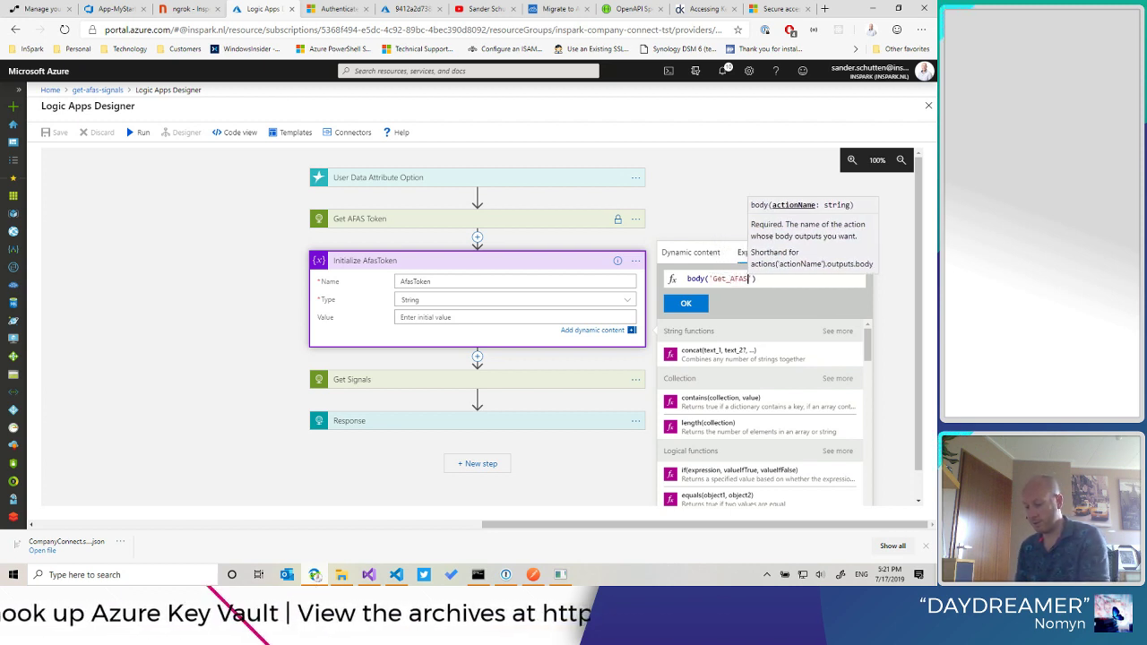
{"action": "type", "text": "_Token')"}
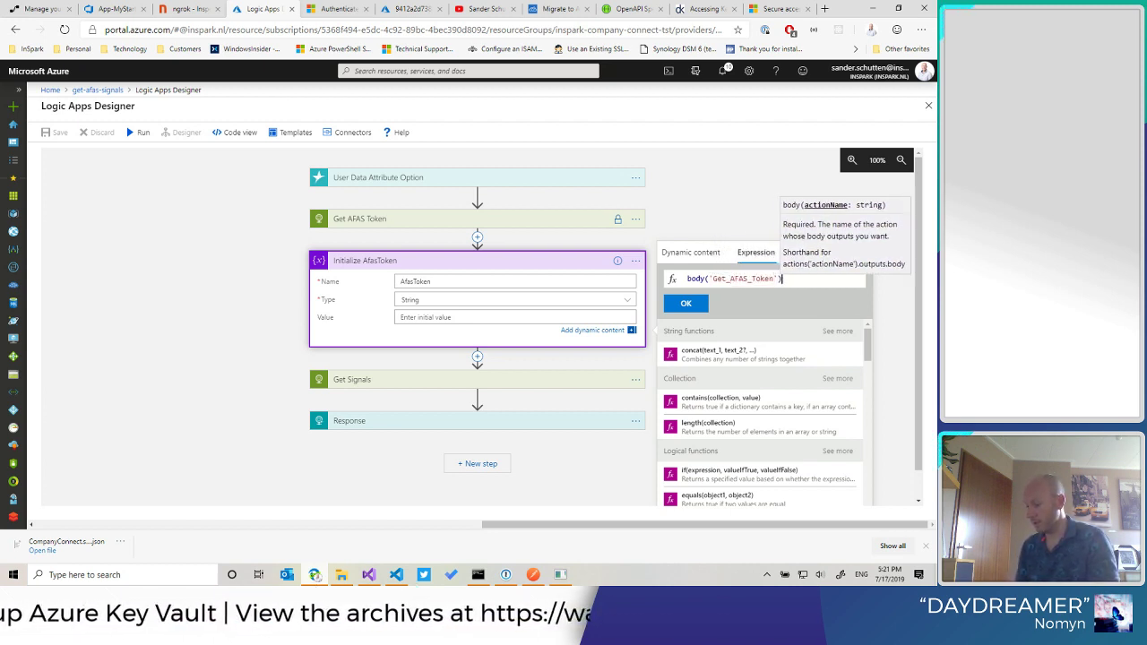
{"action": "type", "text": "['value"}
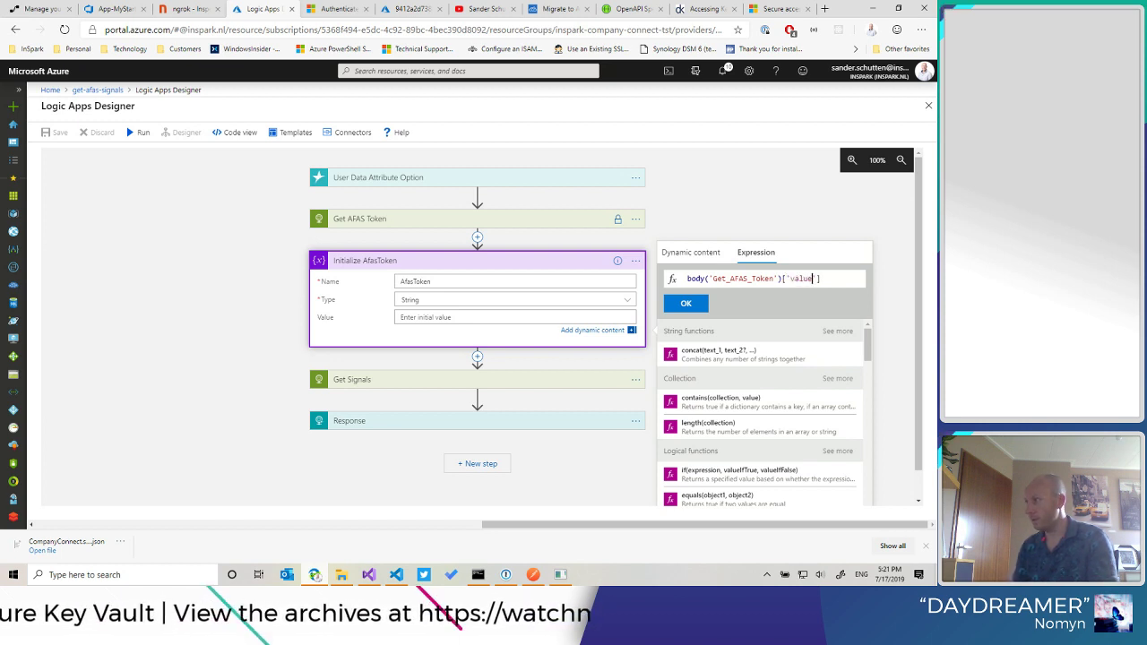
{"action": "left_click", "coordinate": [686, 305]}
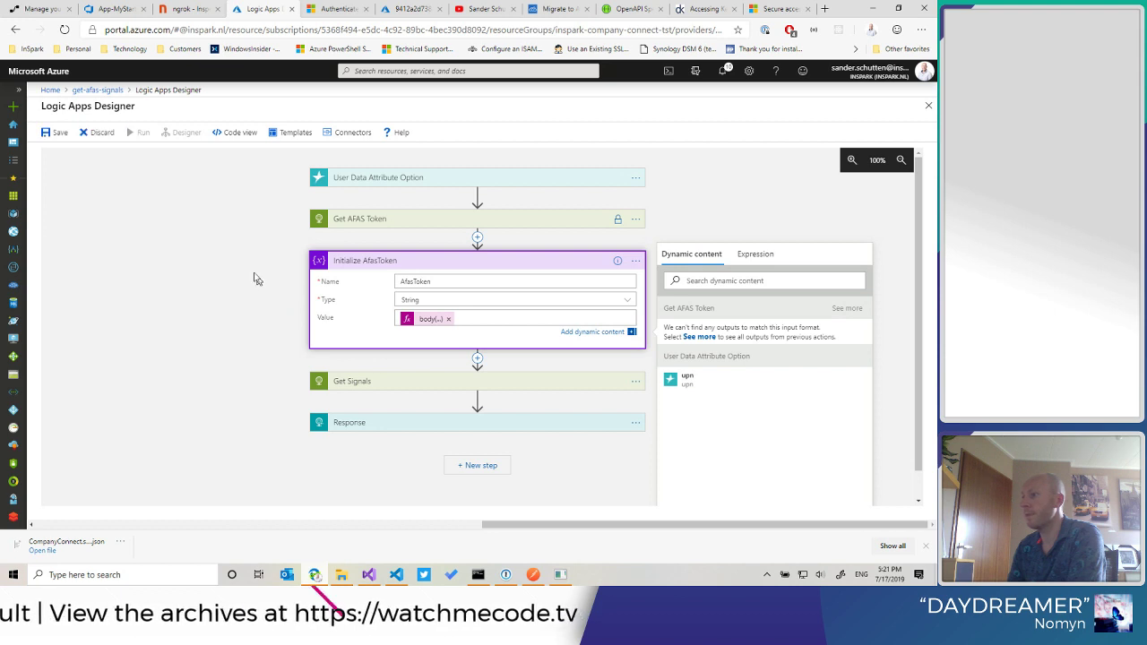
{"action": "left_click", "coordinate": [56, 133]}
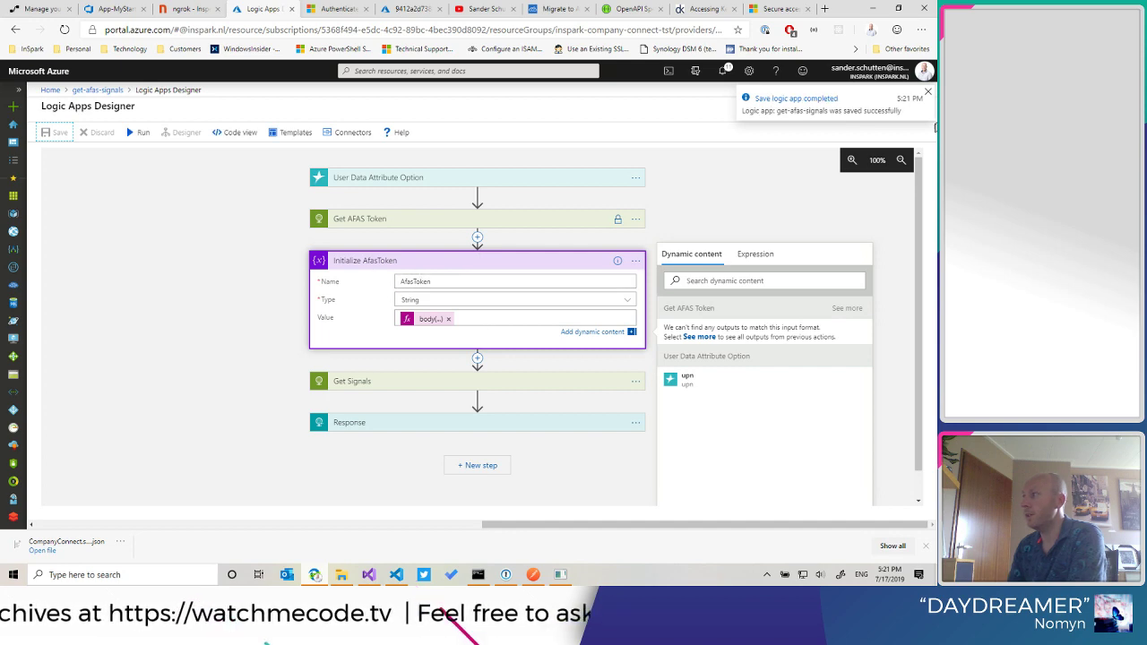
Step: Return to the logic app overview, resubmit the 5:19 PM run, and refresh the runs history
{"action": "left_click", "coordinate": [929, 92]}
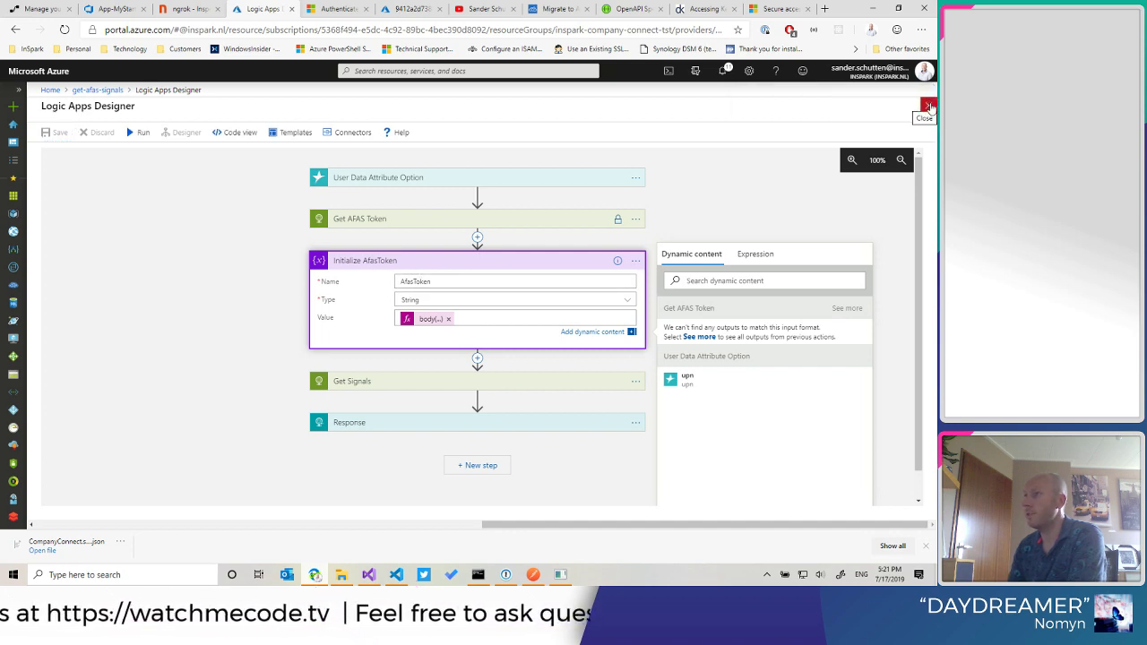
{"action": "left_click", "coordinate": [929, 105]}
{"action": "right_click", "coordinate": [258, 442]}
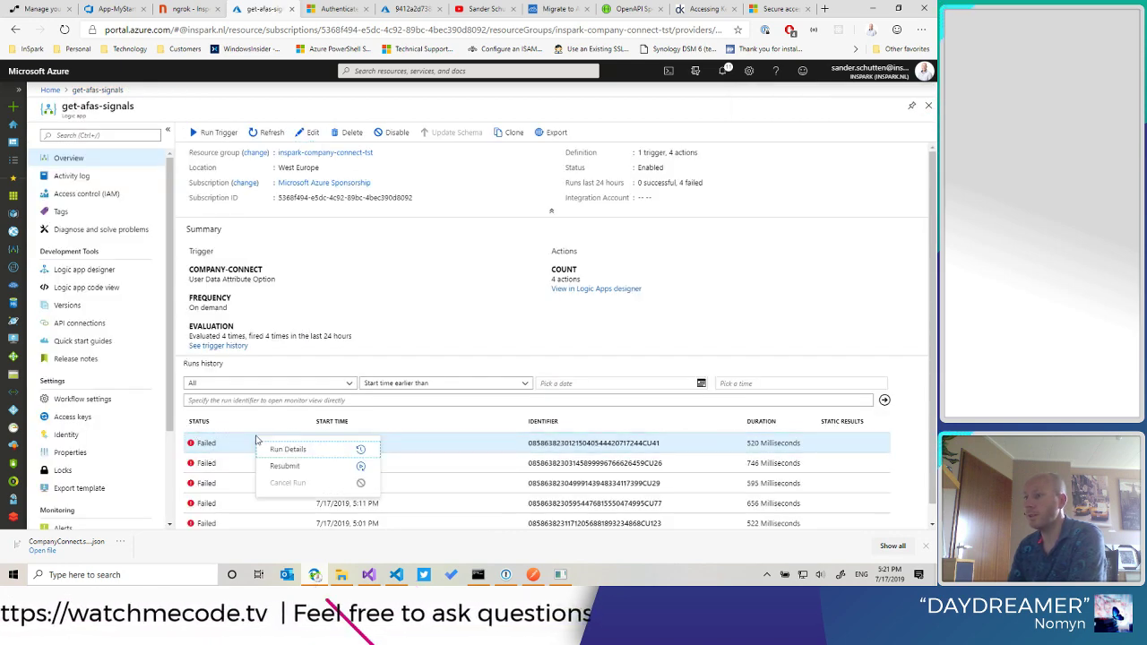
{"action": "left_click", "coordinate": [286, 466]}
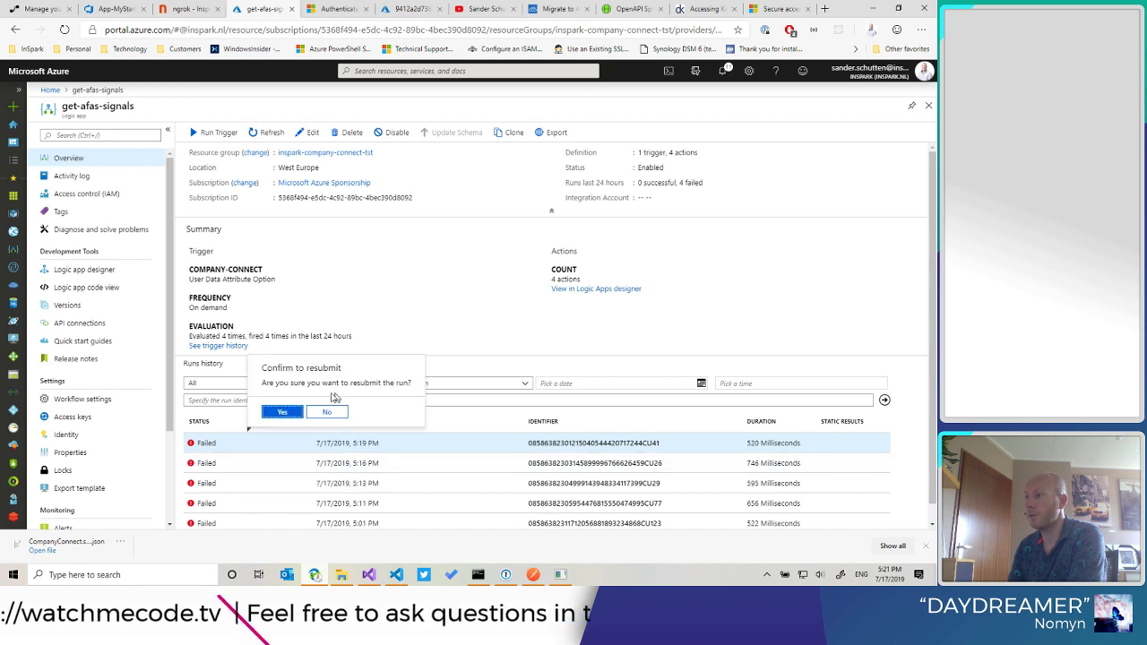
{"action": "left_click", "coordinate": [289, 412]}
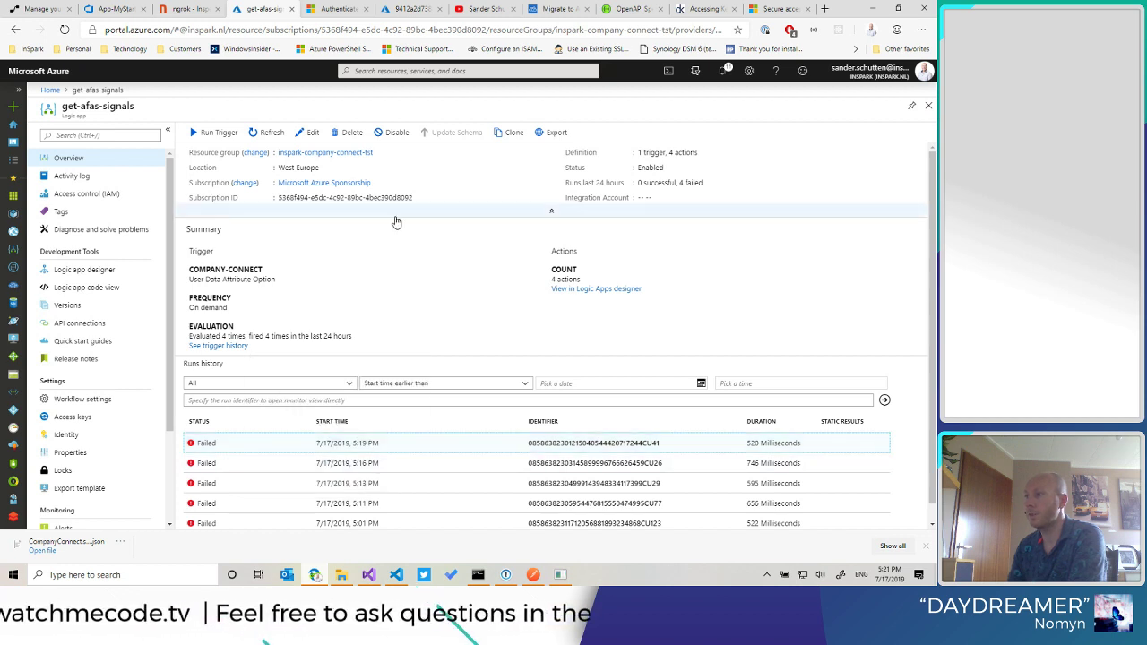
{"action": "left_click", "coordinate": [269, 134]}
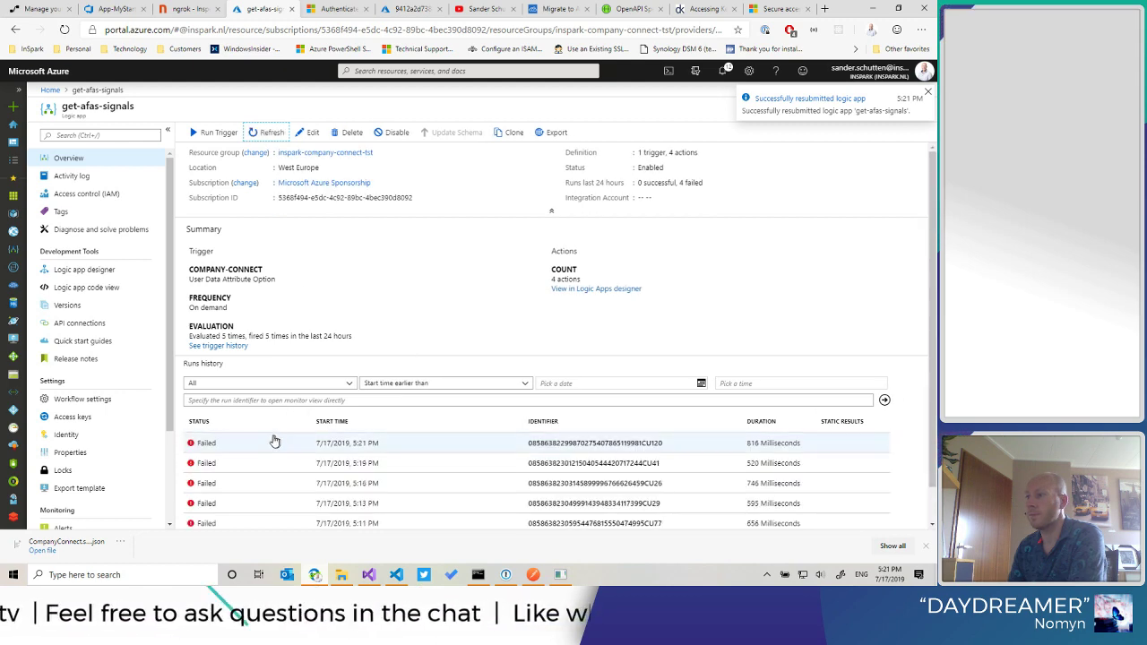
Step: Open the 5:21 PM run and check the inputs of Initialize AfasToken and the outputs of Get AFAS Token
{"action": "left_click", "coordinate": [265, 443]}
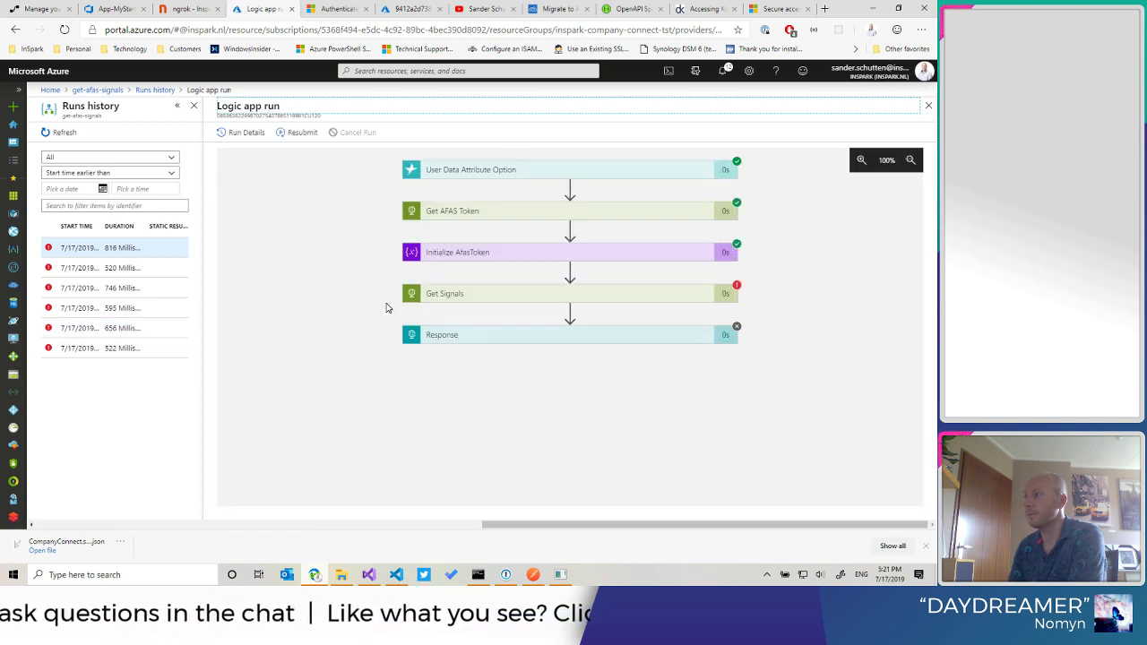
{"action": "left_click", "coordinate": [474, 252]}
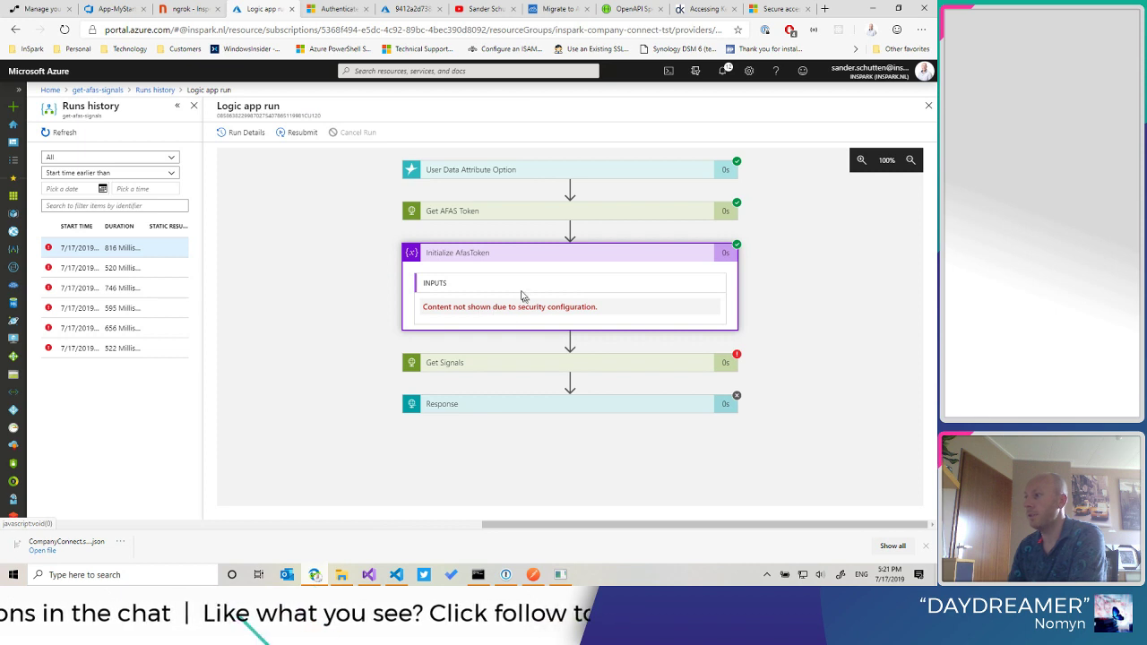
{"action": "left_click", "coordinate": [460, 213]}
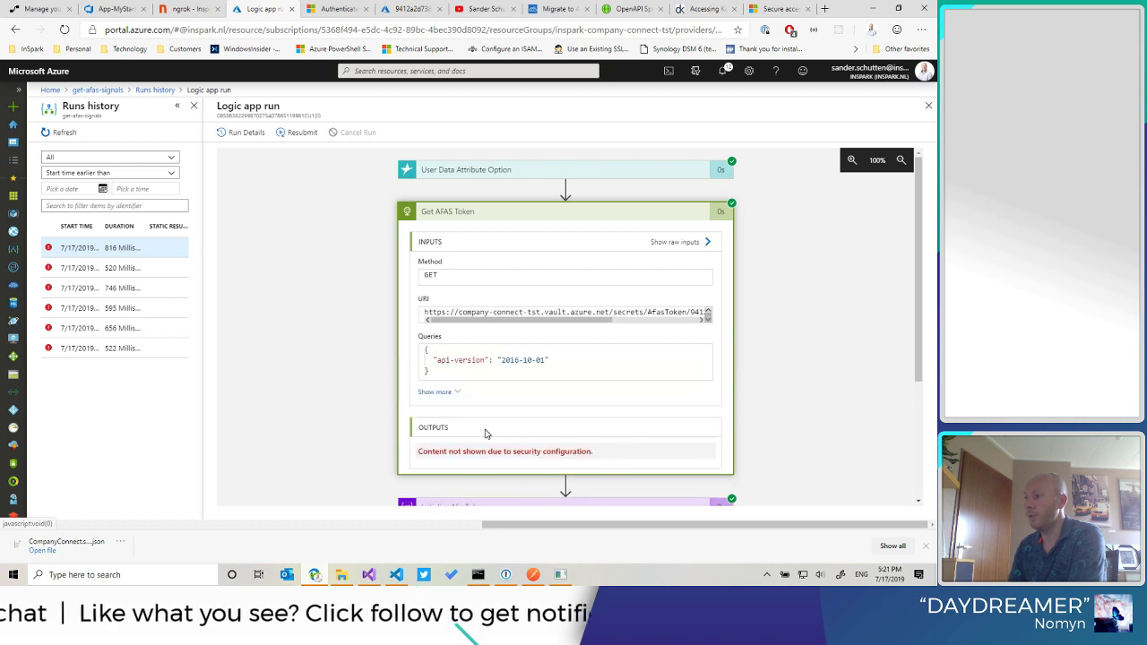
{"action": "left_click", "coordinate": [481, 216]}
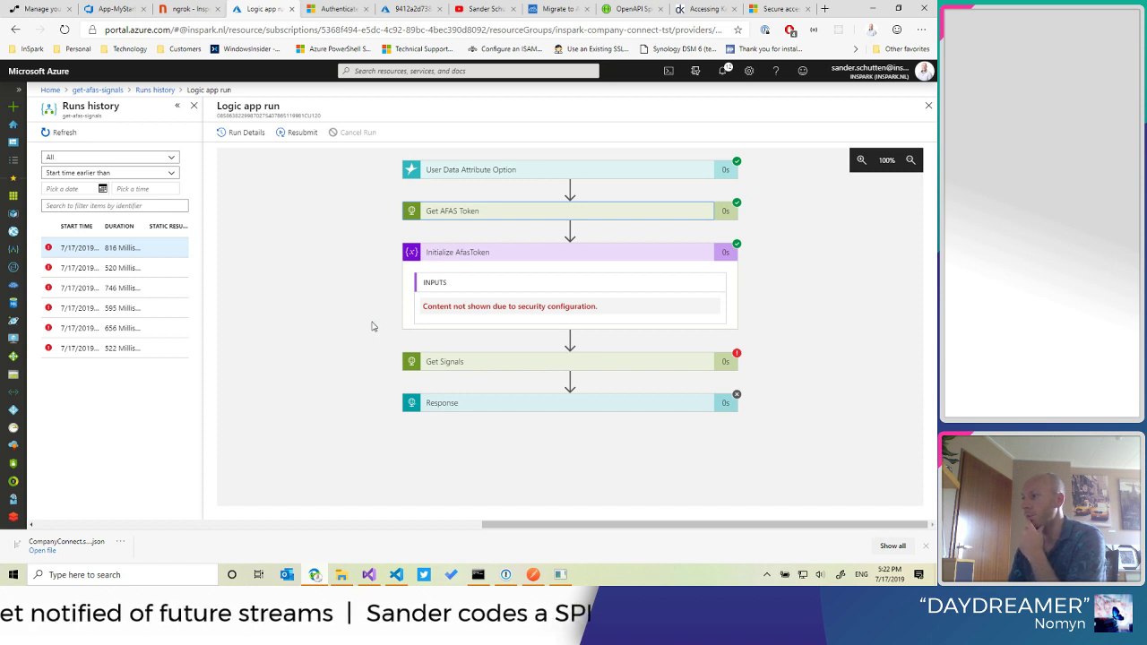
Step: Examine the Get Signals action of the 5:21 PM run, especially its Authorization header, and close the run details
{"action": "left_click", "coordinate": [461, 361]}
{"action": "scroll", "coordinate": [327, 333], "scroll_direction": "down", "scroll_amount": 2}
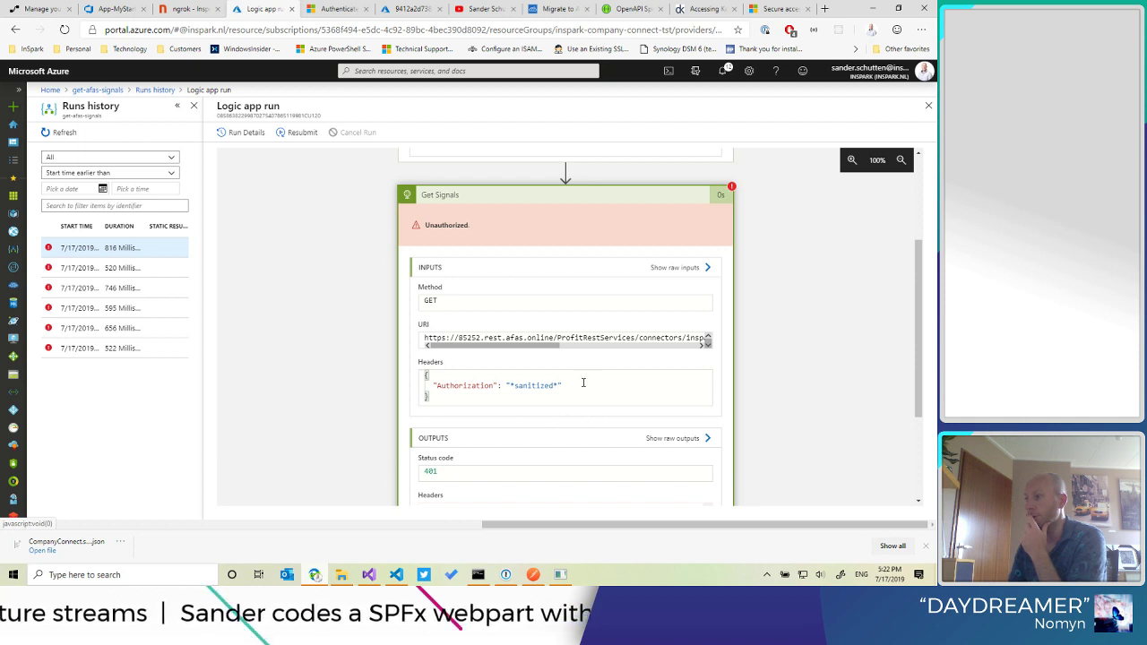
{"action": "left_click_drag", "start_coordinate": [563, 385], "coordinate": [433, 386]}
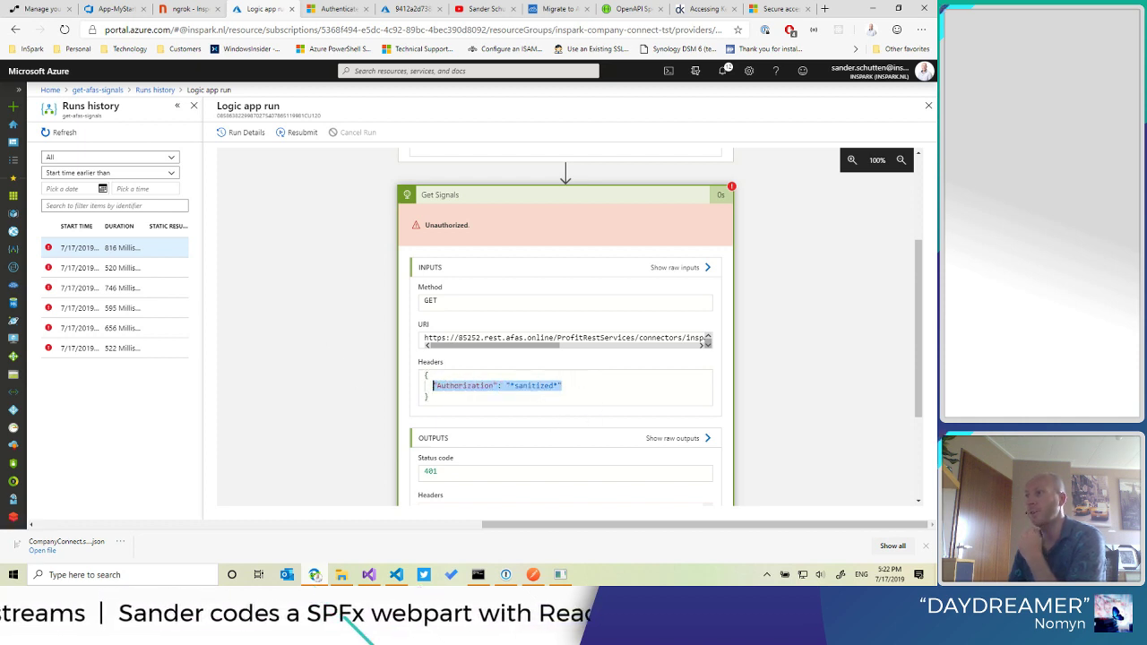
{"action": "left_click", "coordinate": [511, 387]}
{"action": "left_click_drag", "start_coordinate": [511, 387], "coordinate": [550, 385]}
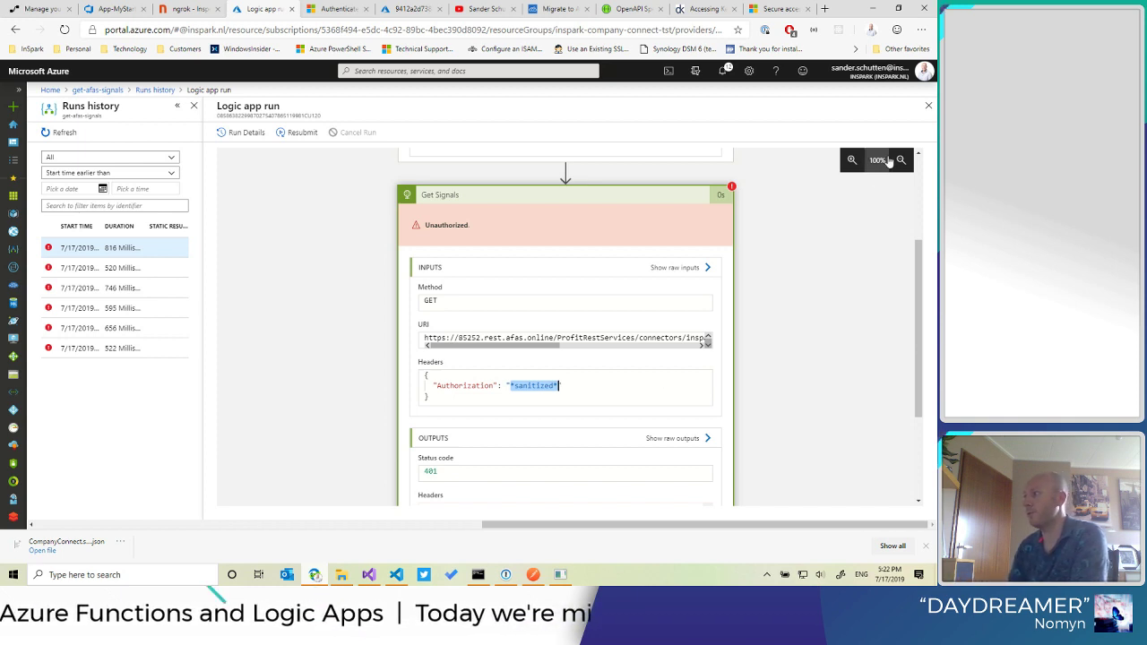
{"action": "scroll", "coordinate": [841, 318], "scroll_direction": "up", "scroll_amount": 2}
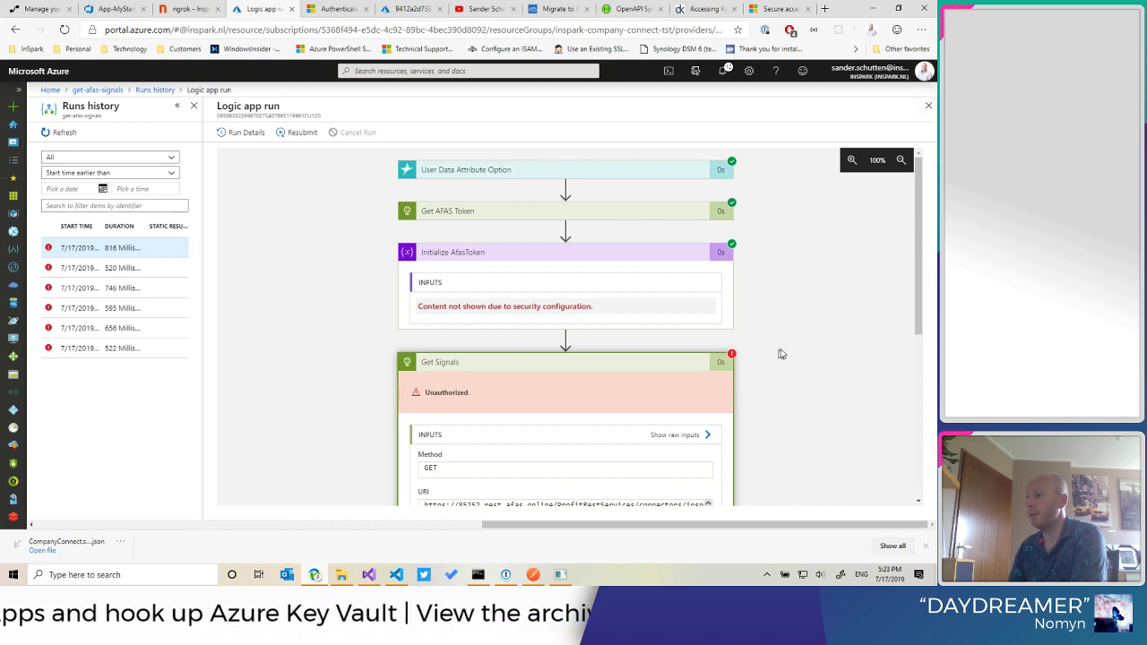
{"action": "left_click", "coordinate": [928, 106]}
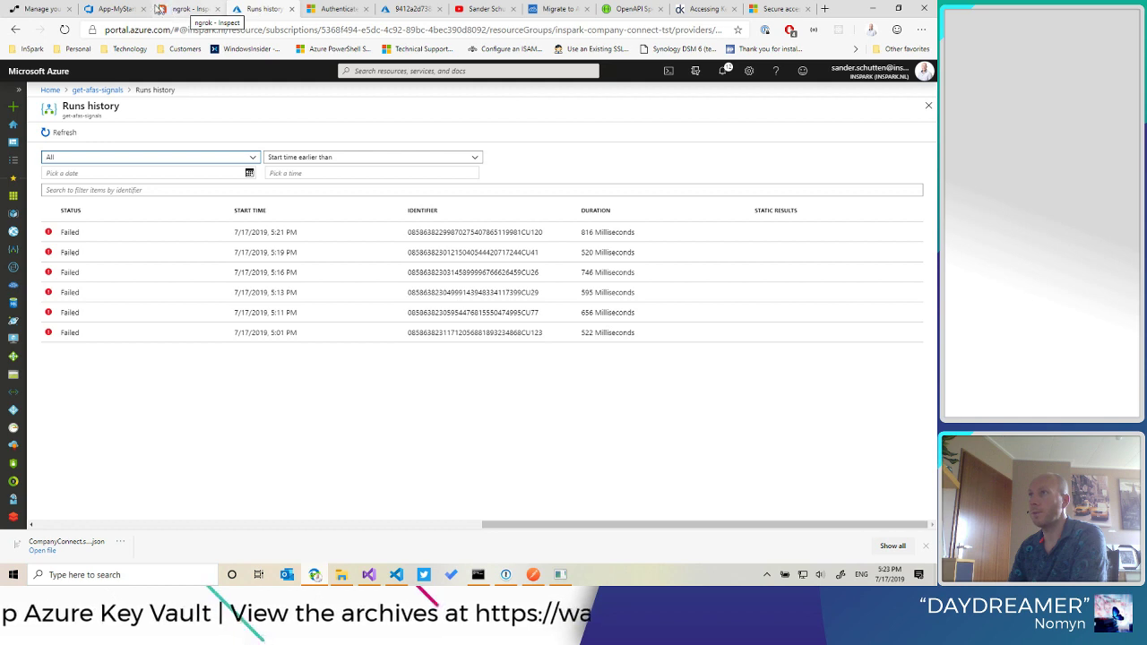
Step: Create a new version of the AfasToken secret in Key Vault, pasting the InSpark AFAS token copied from 1Password as its value
{"action": "left_click", "coordinate": [408, 9]}
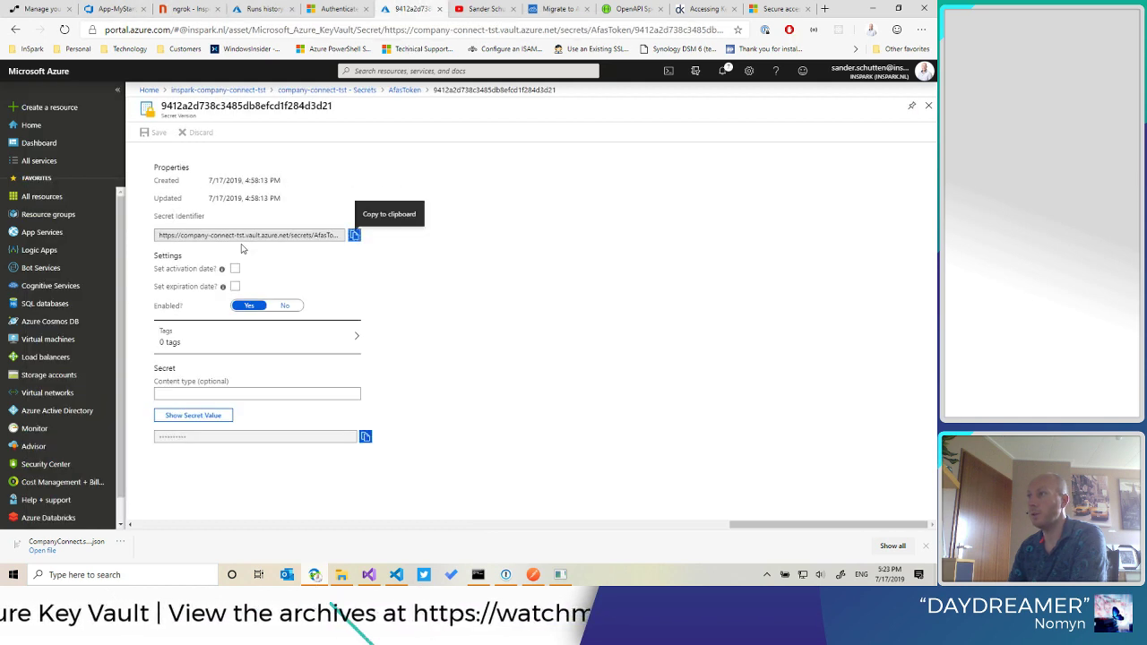
{"action": "left_click", "coordinate": [929, 107]}
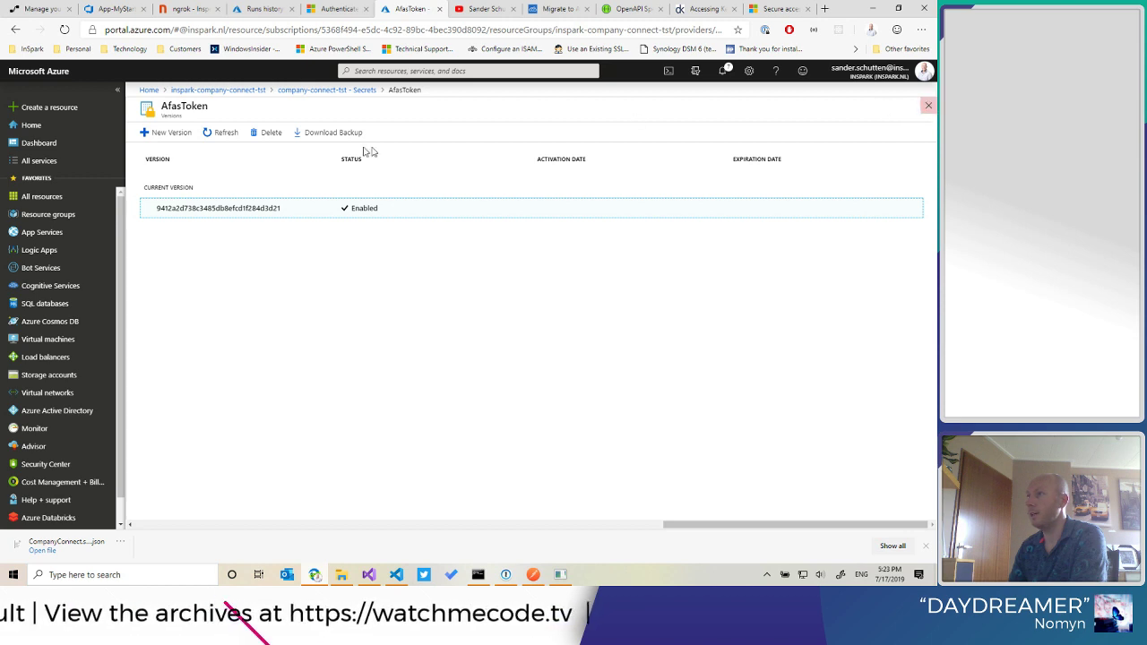
{"action": "left_click", "coordinate": [172, 132]}
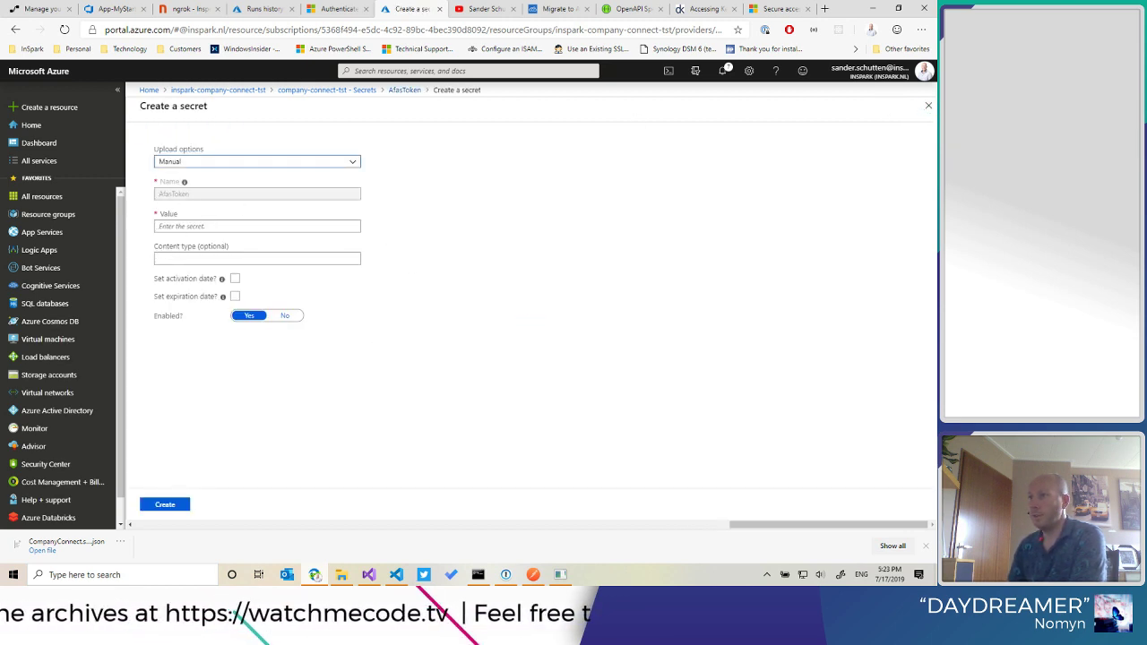
{"action": "left_click", "coordinate": [184, 226]}
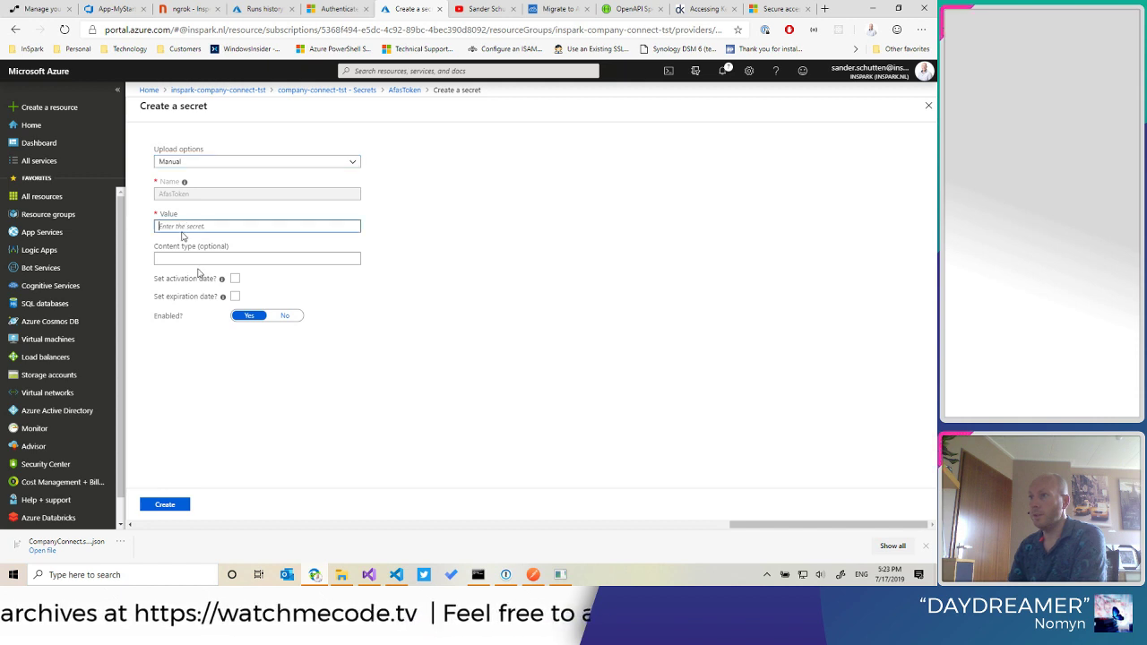
{"action": "left_click", "coordinate": [506, 575]}
{"action": "left_click", "coordinate": [637, 283]}
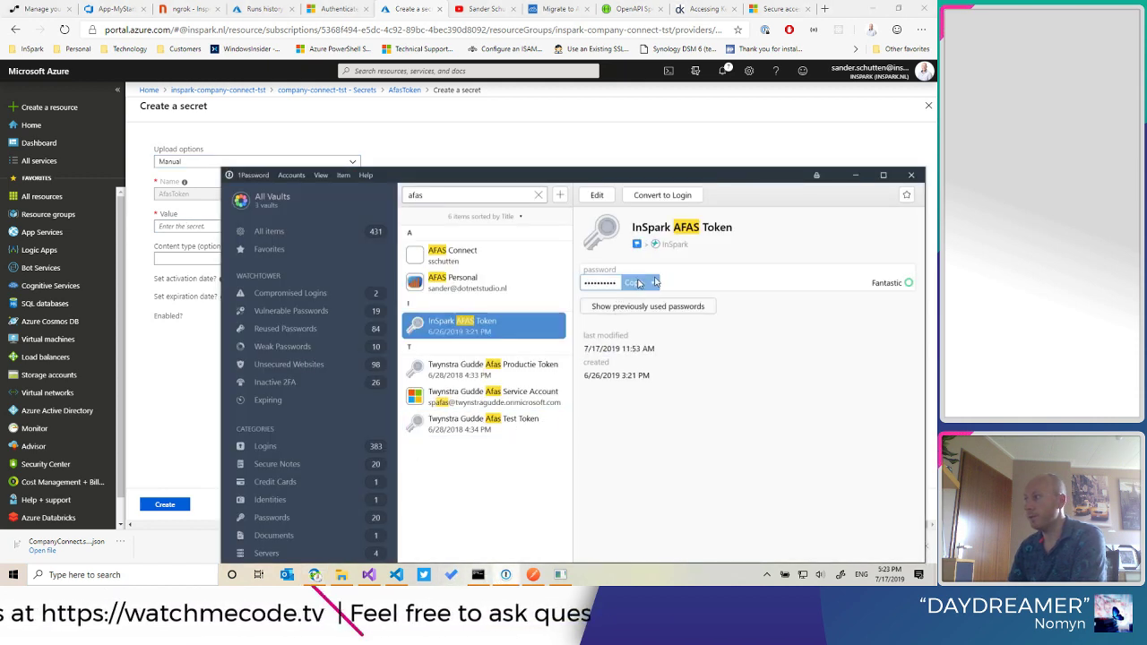
{"action": "left_click", "coordinate": [856, 175]}
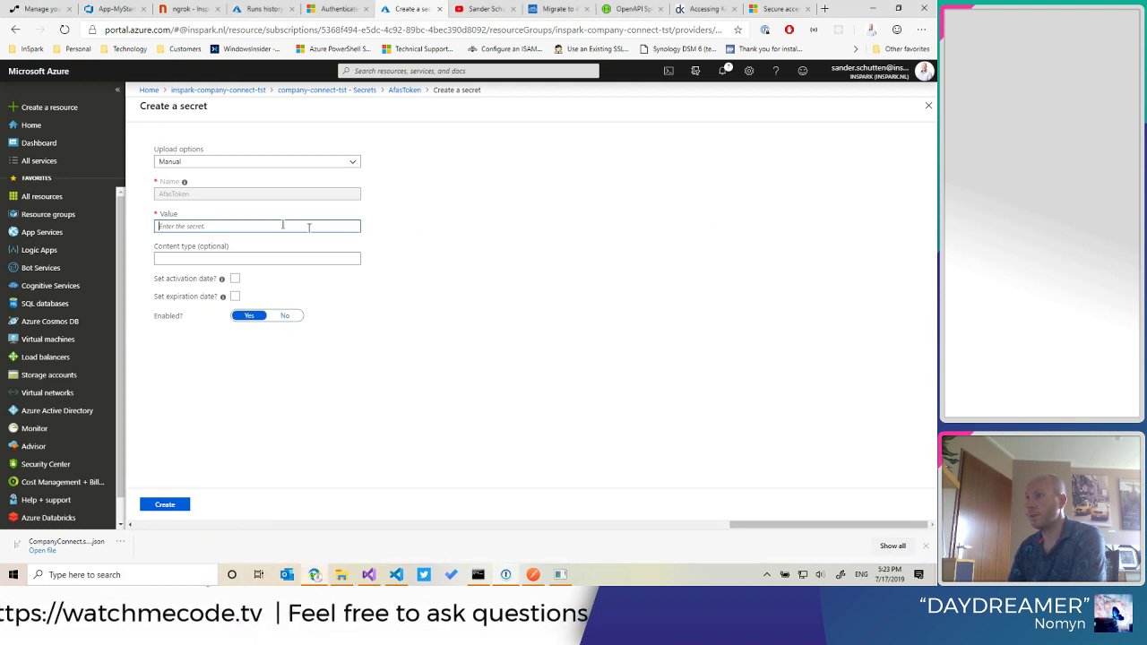
{"action": "key", "text": "ctrl+v"}
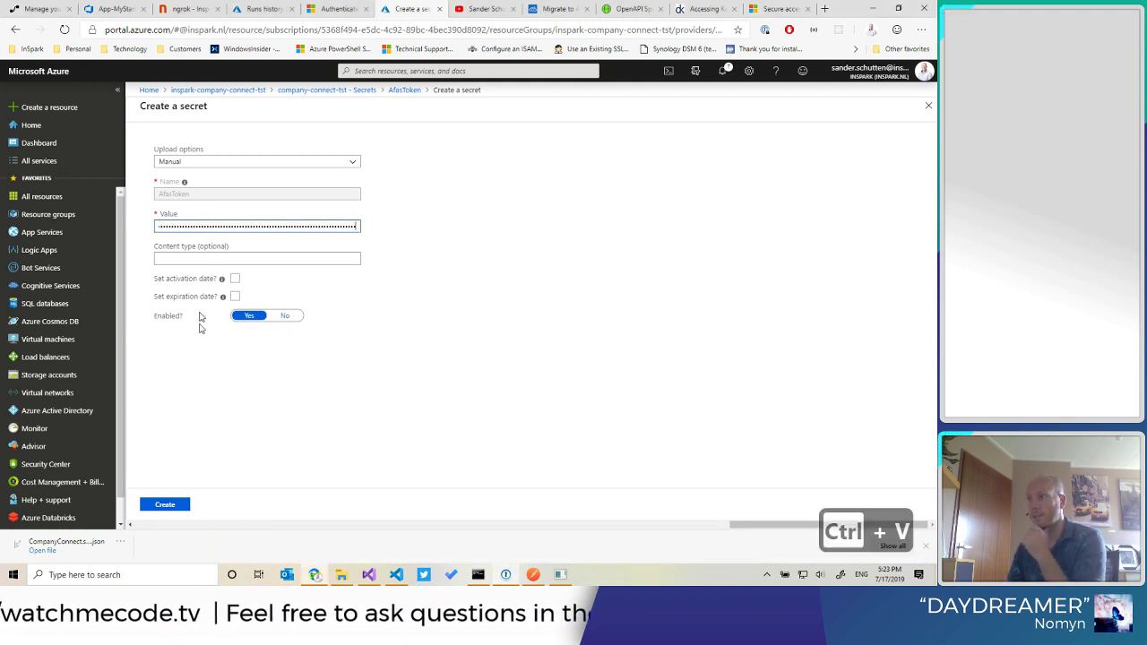
{"action": "left_click", "coordinate": [161, 504]}
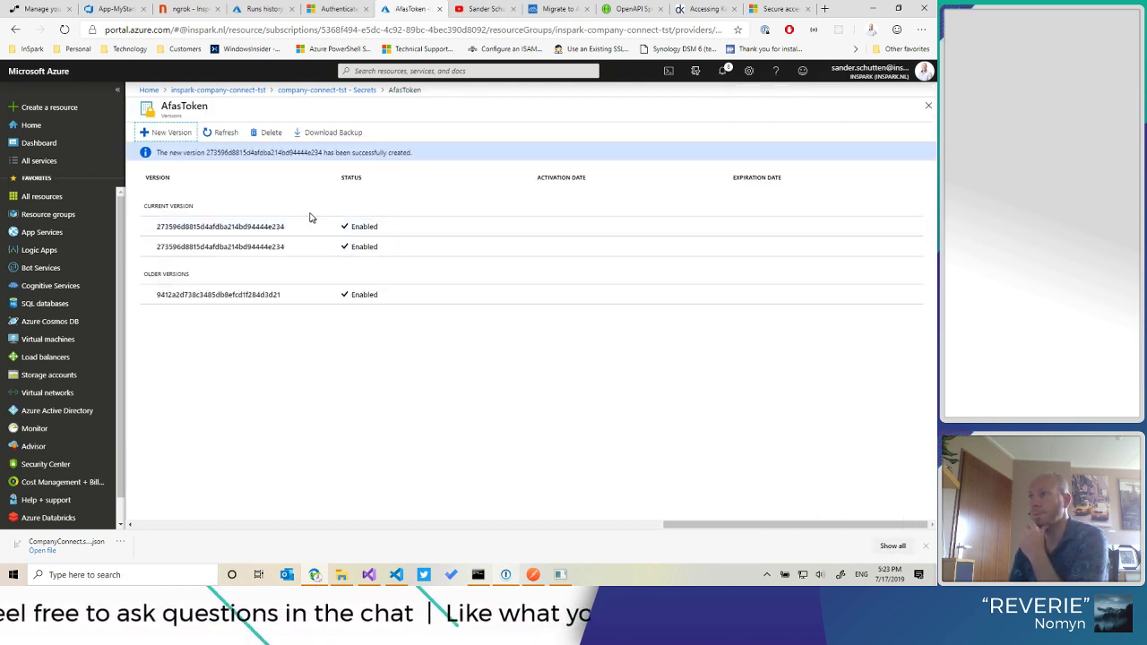
Step: Refresh the AfasToken versions, open the current version, and copy its Secret Identifier
{"action": "left_click", "coordinate": [217, 134]}
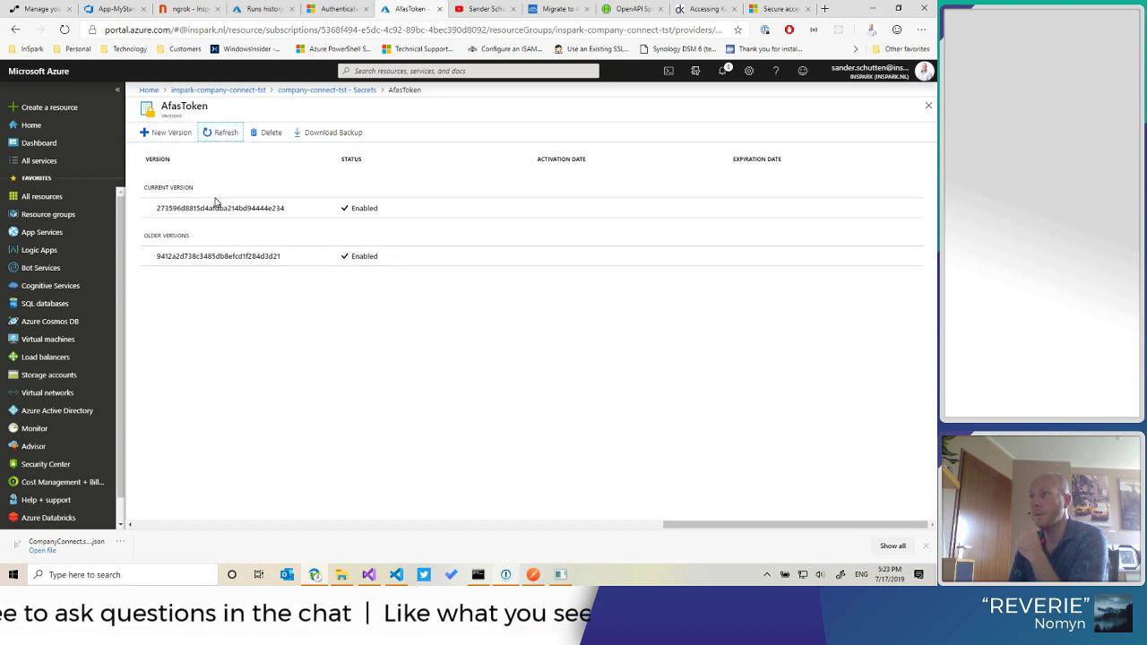
{"action": "left_click", "coordinate": [215, 208]}
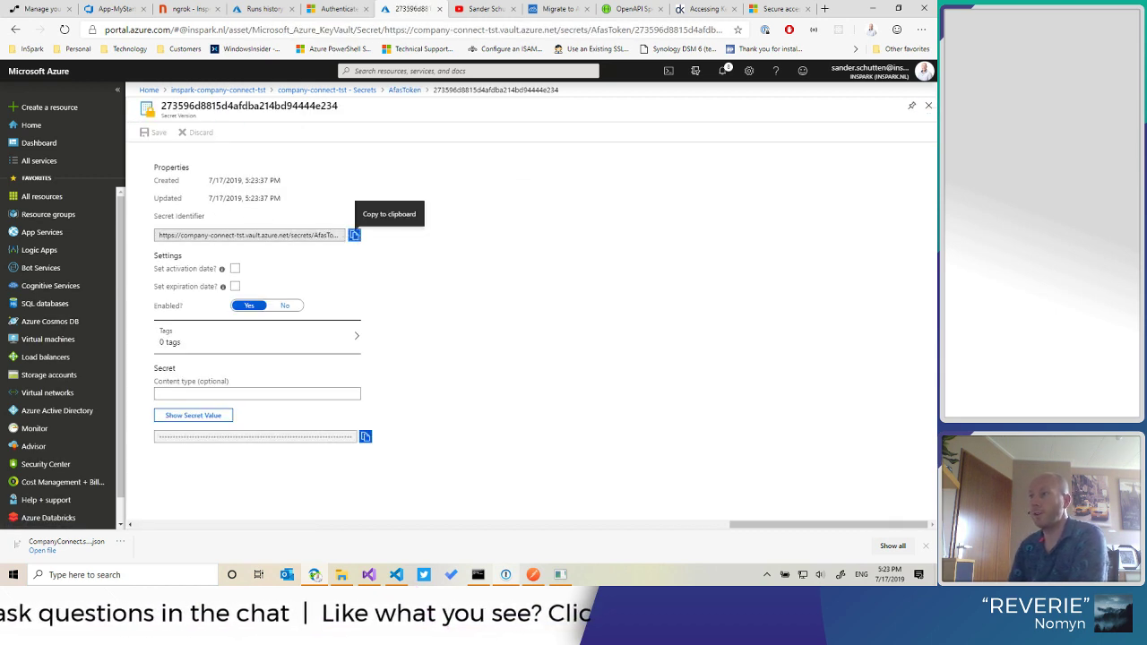
{"action": "left_click", "coordinate": [356, 237]}
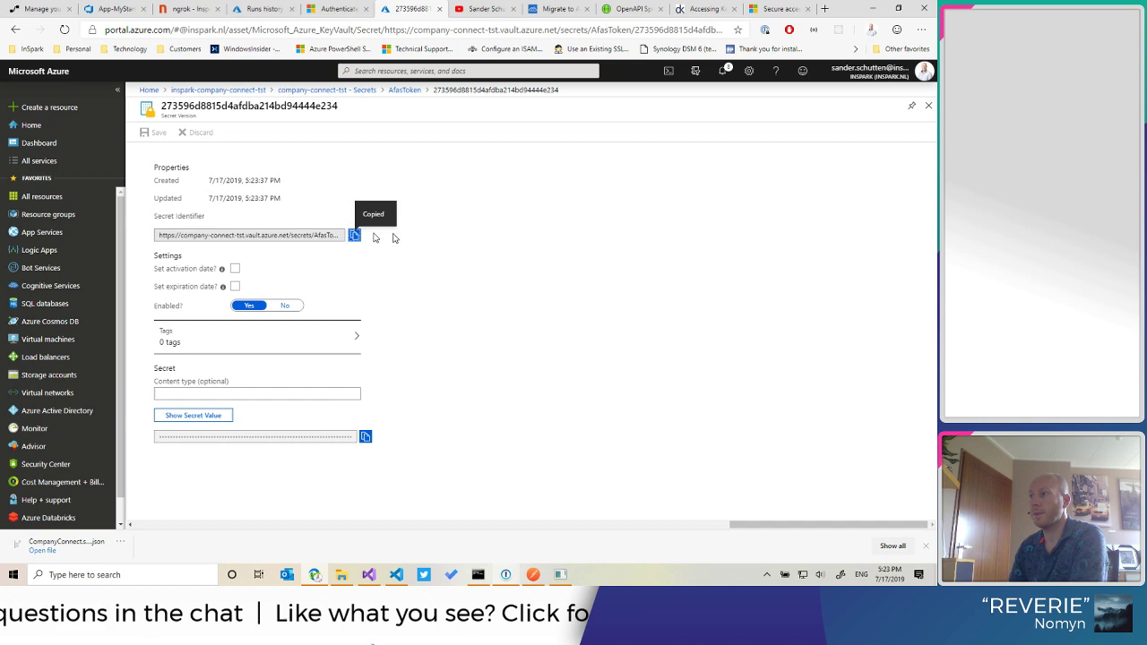
Step: Reopen get-afas-signals for editing, replace the Get AFAS Token URI with the copied secret identifier, and save the logic app
{"action": "left_click", "coordinate": [263, 10]}
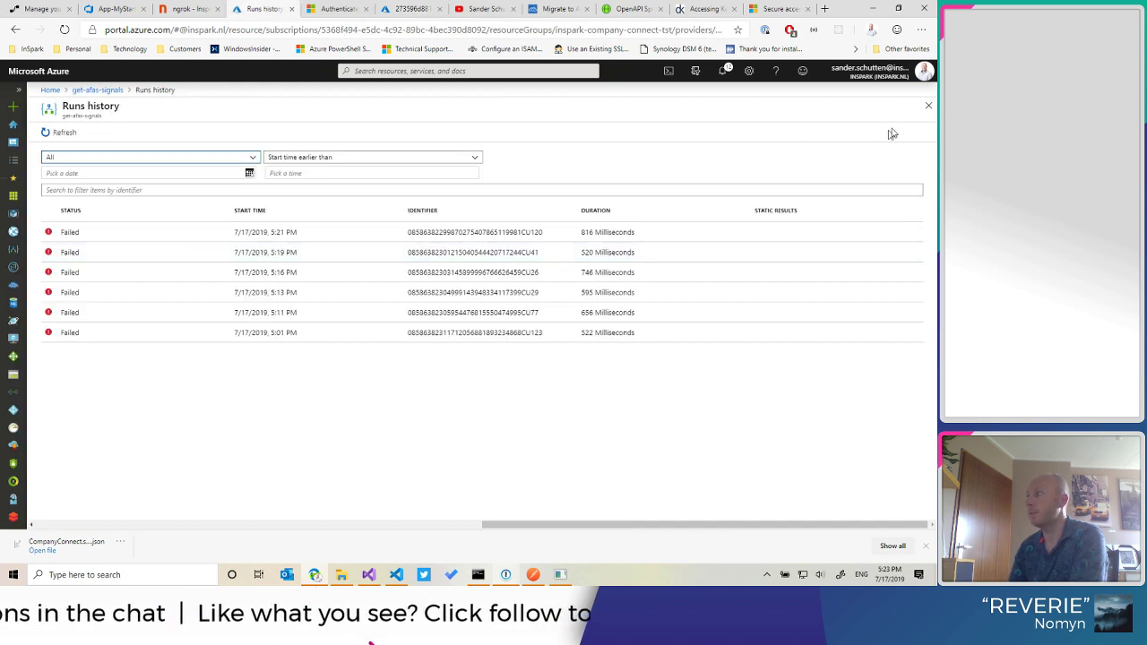
{"action": "left_click", "coordinate": [929, 105]}
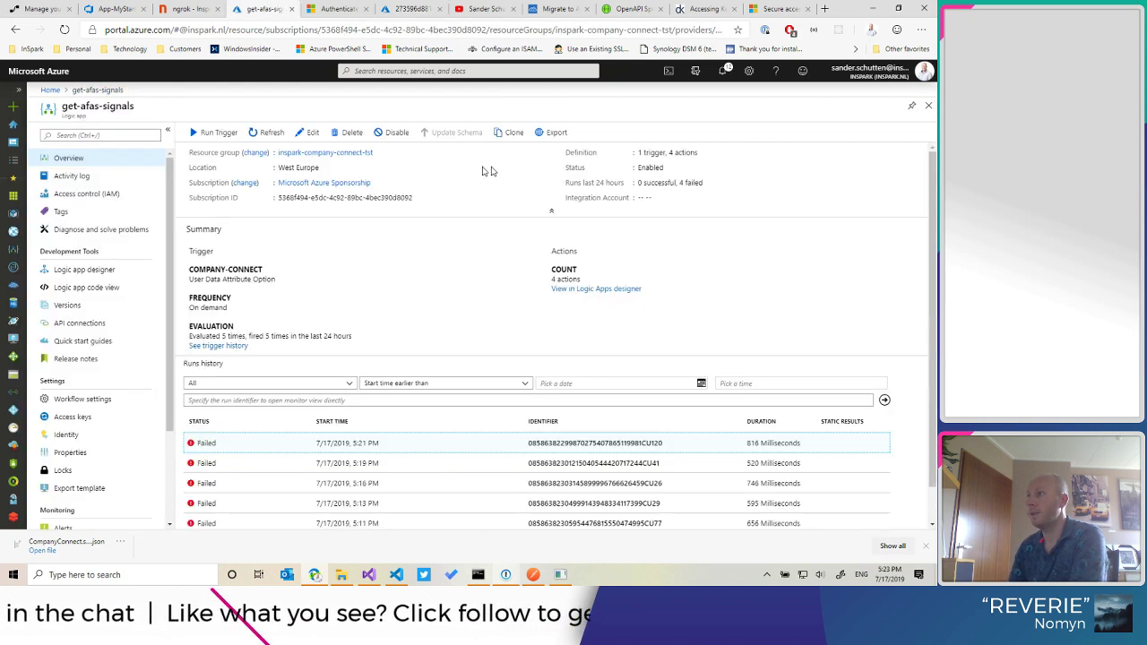
{"action": "left_click", "coordinate": [308, 134]}
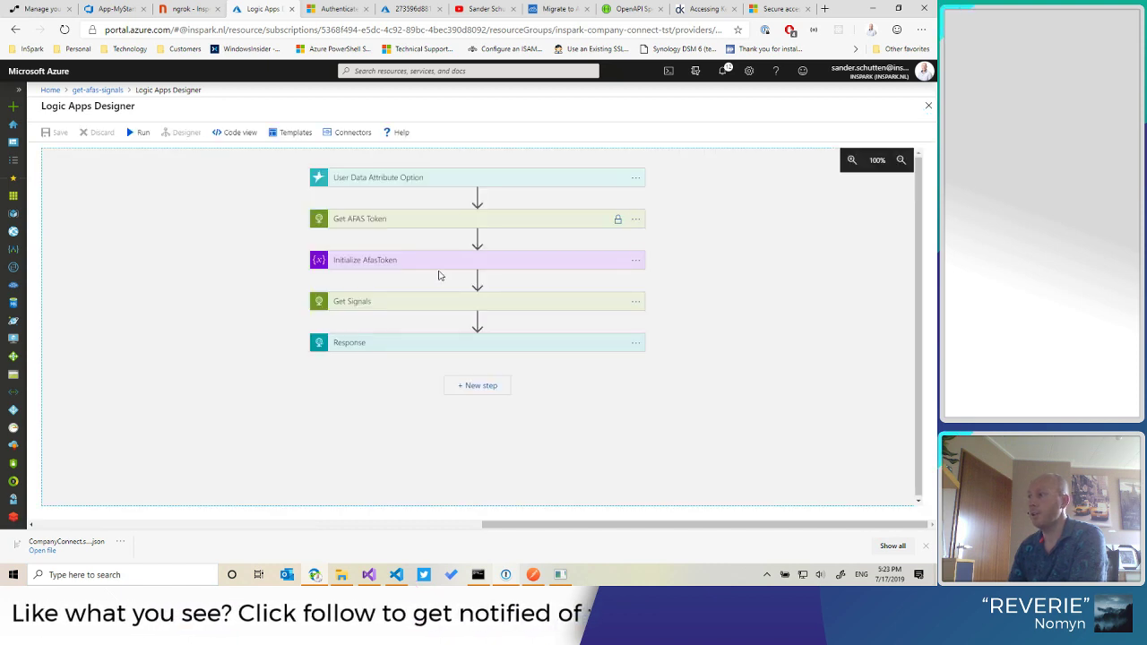
{"action": "left_click", "coordinate": [415, 223]}
{"action": "left_click", "coordinate": [540, 264]}
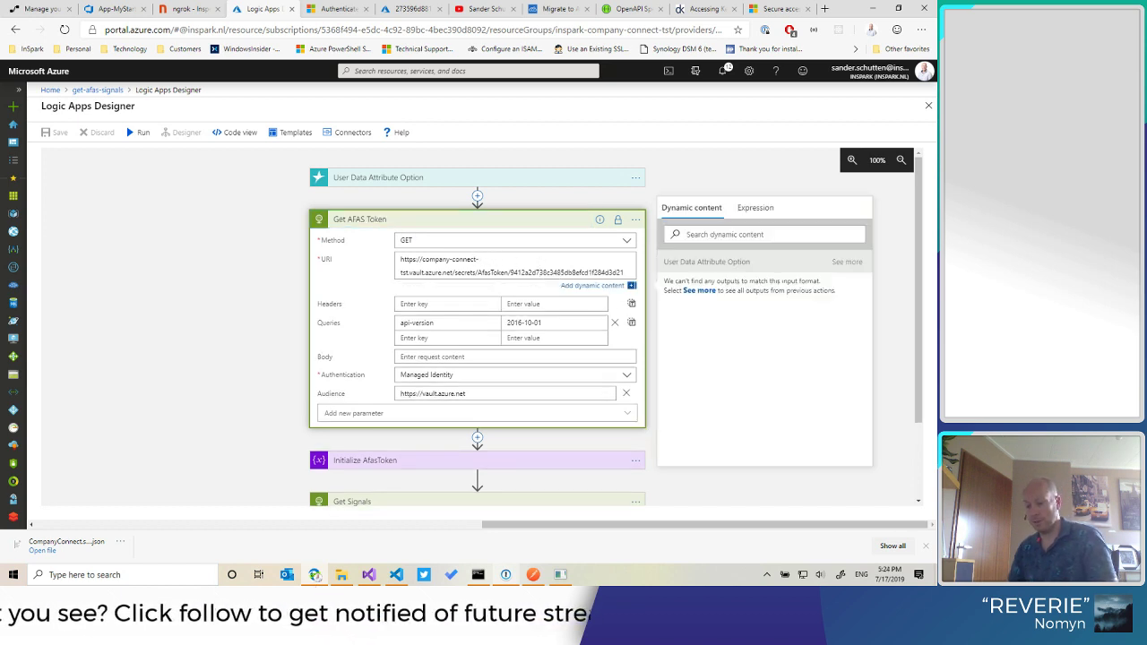
{"action": "key", "text": "ctrl+a"}
{"action": "key", "text": "ctrl+v"}
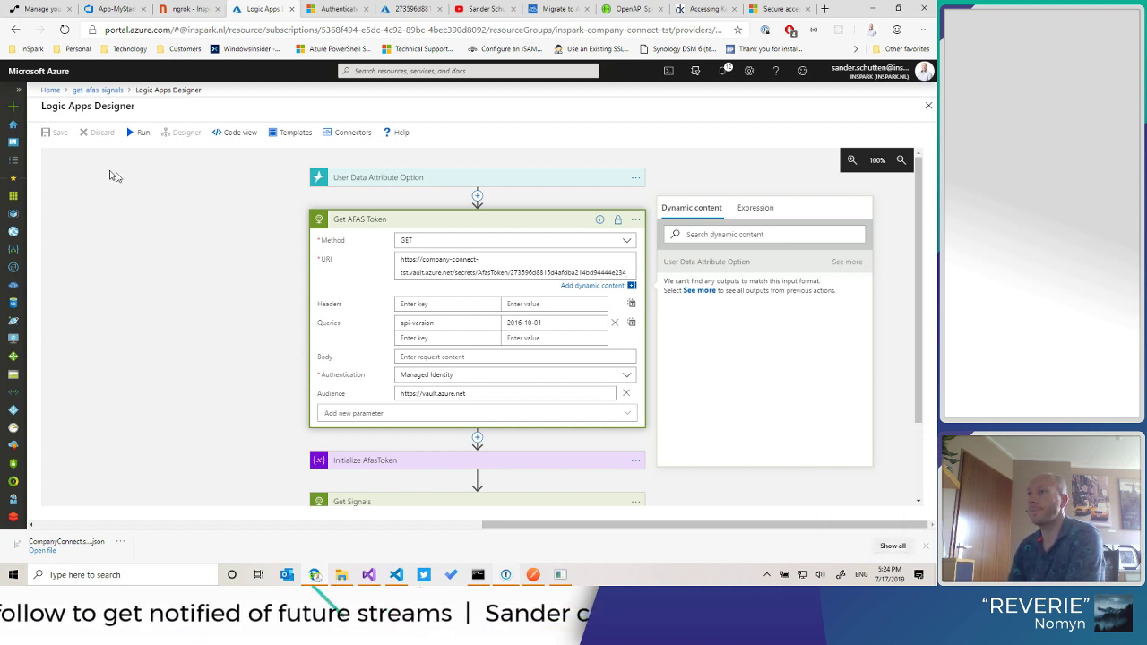
{"action": "left_click", "coordinate": [53, 132]}
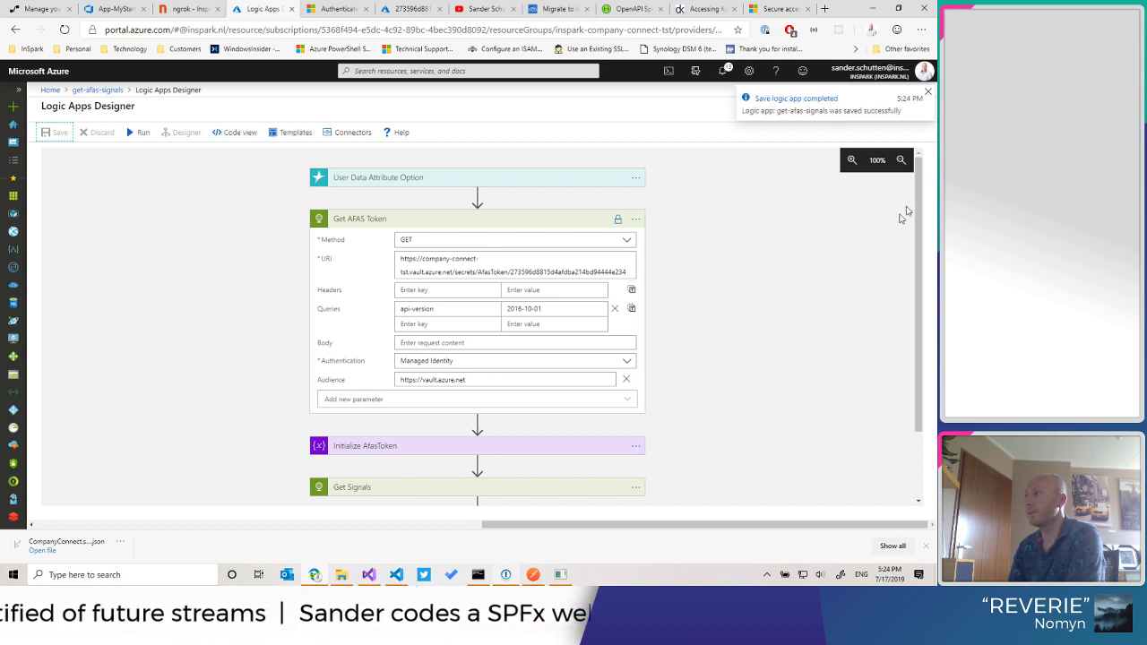
{"action": "left_click", "coordinate": [928, 95]}
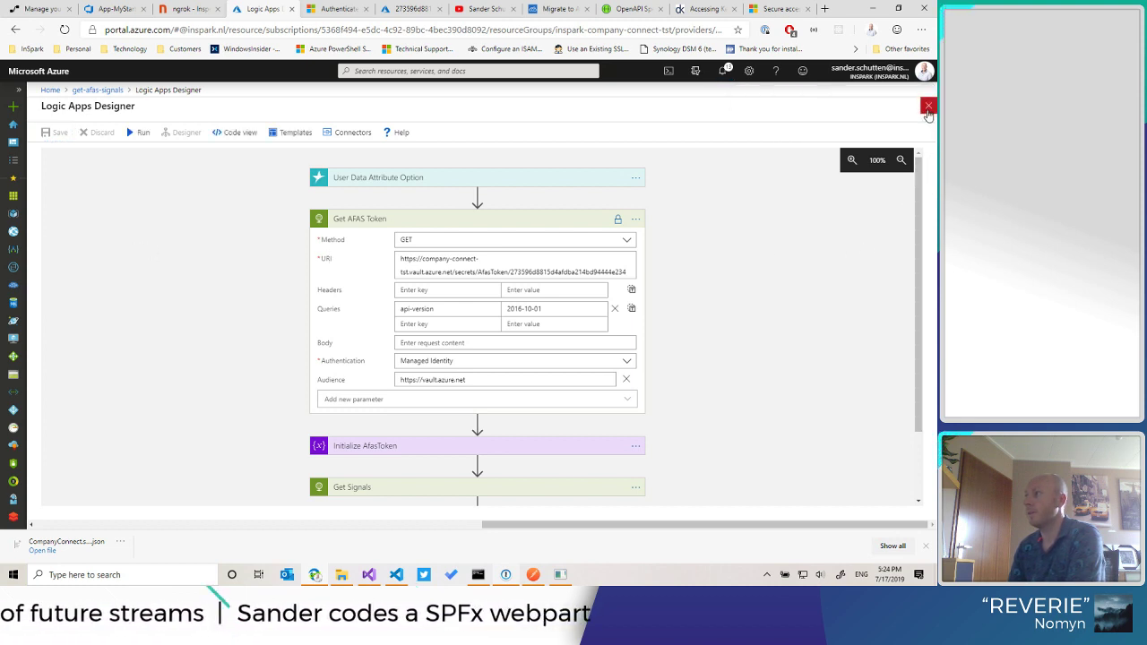
Step: Return to the logic app overview, resubmit the 5:21 PM run, and refresh the runs history
{"action": "left_click", "coordinate": [929, 107]}
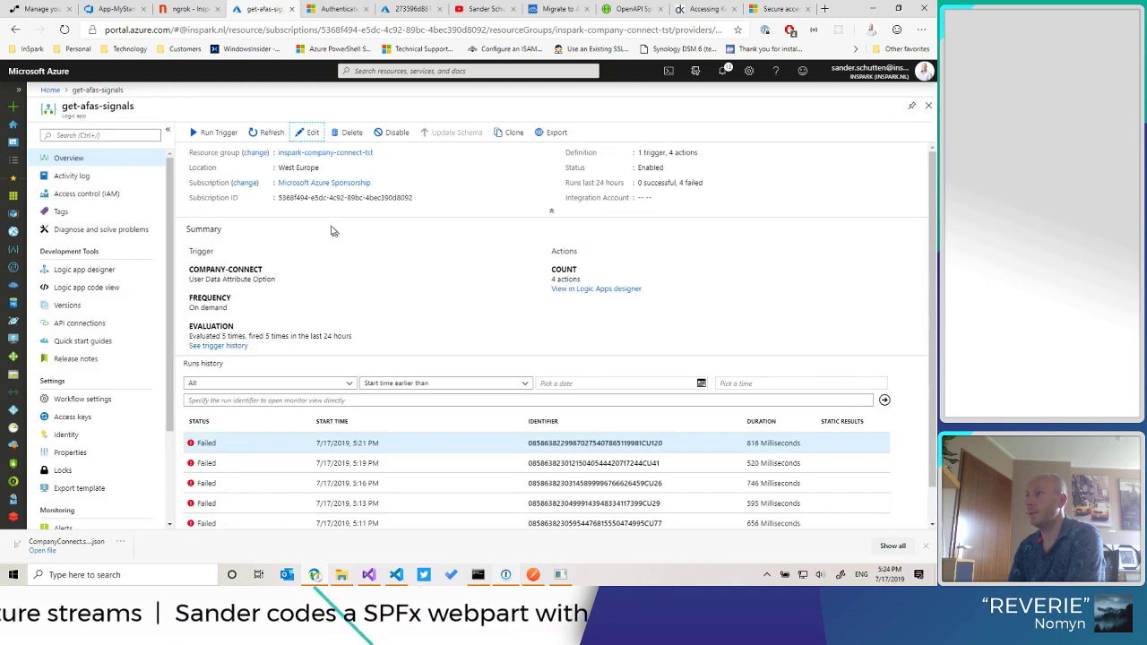
{"action": "right_click", "coordinate": [288, 446]}
{"action": "left_click", "coordinate": [309, 474]}
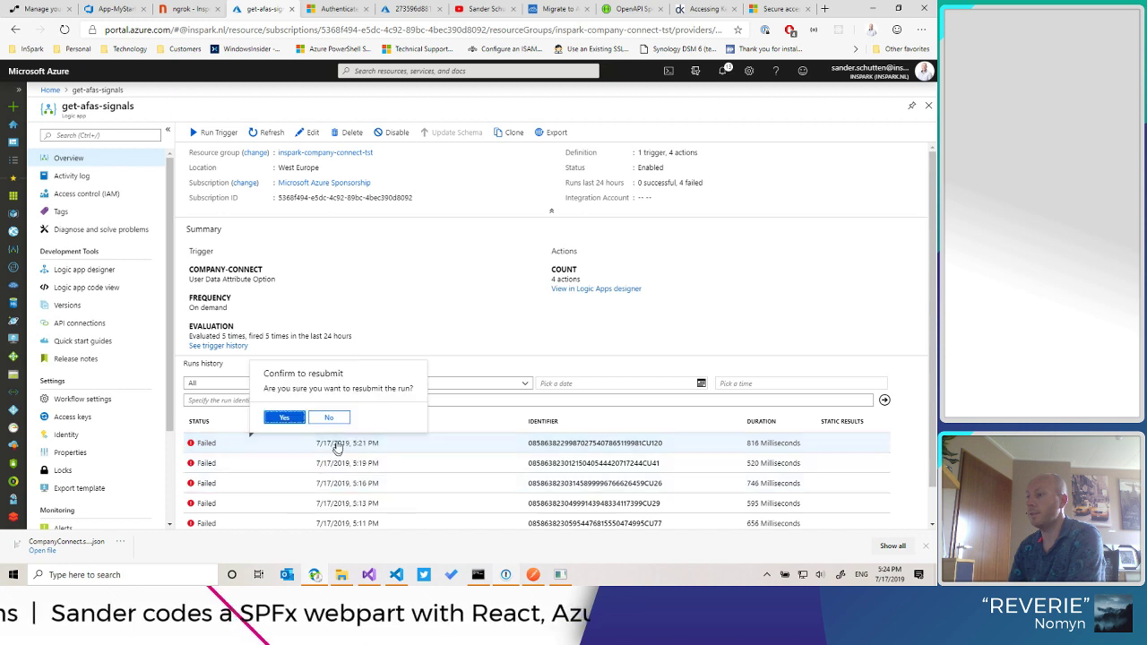
{"action": "left_click", "coordinate": [289, 416]}
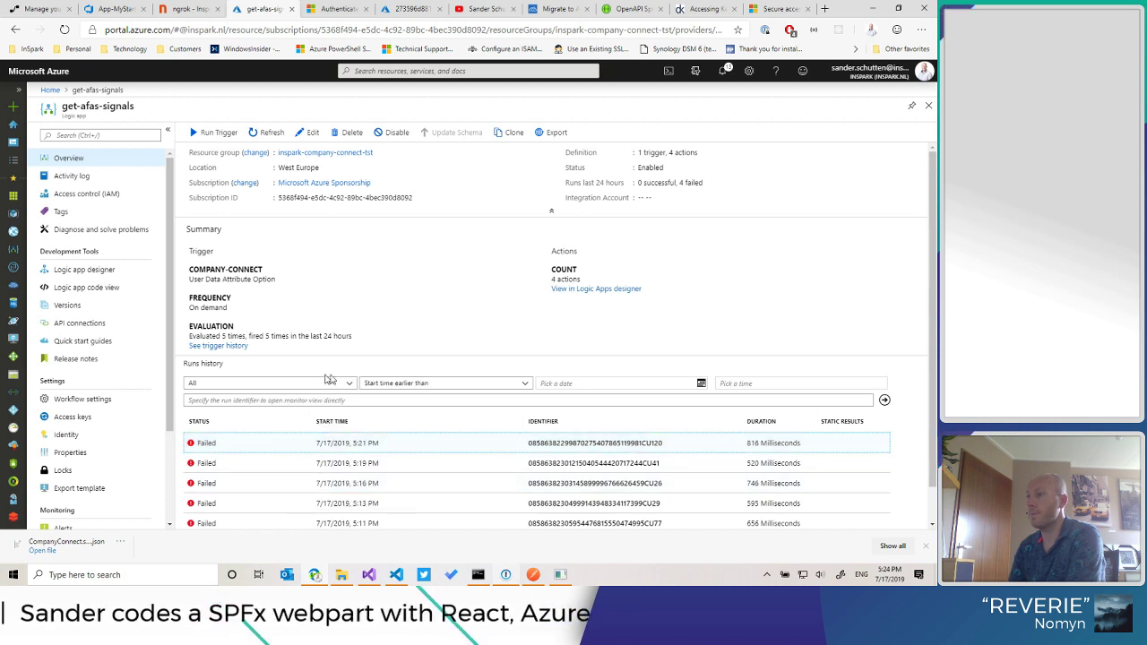
{"action": "left_click", "coordinate": [268, 134]}
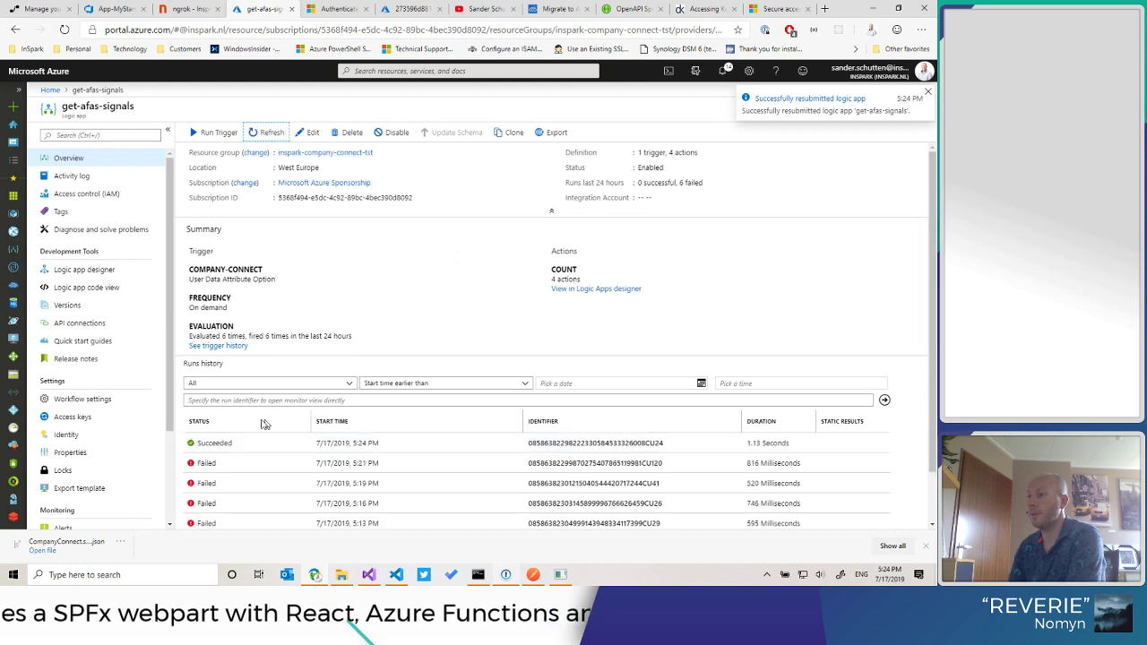
Step: Open the 5:24 PM run and check the details of Get AFAS Token and the inputs of Initialize AfasToken
{"action": "left_click", "coordinate": [217, 444]}
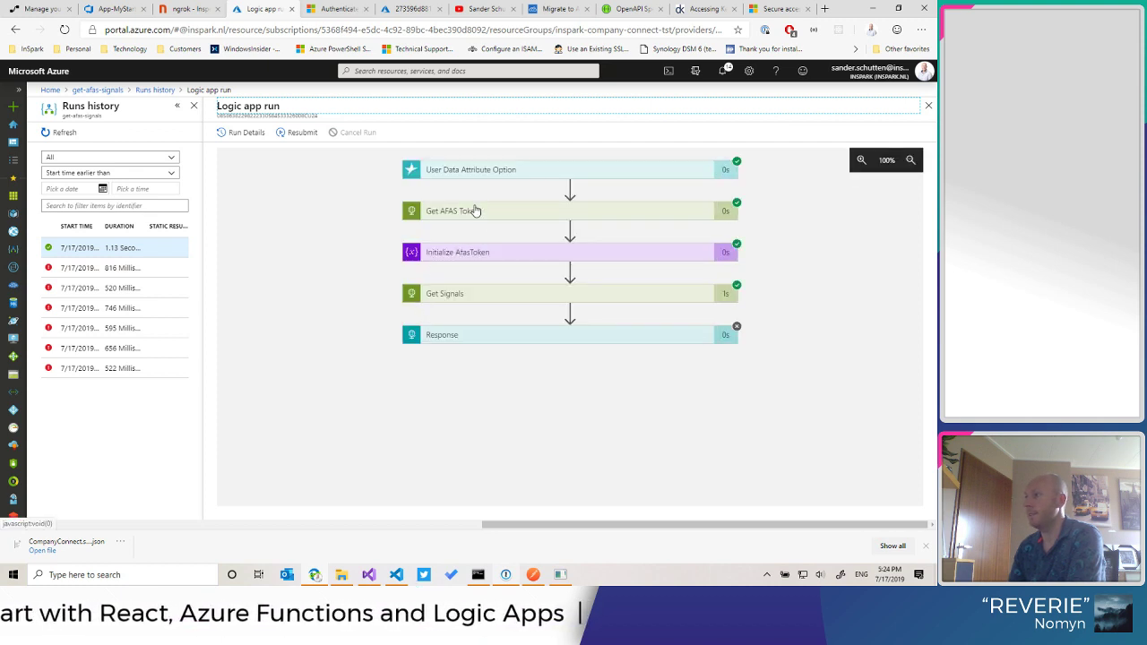
{"action": "left_click", "coordinate": [474, 214]}
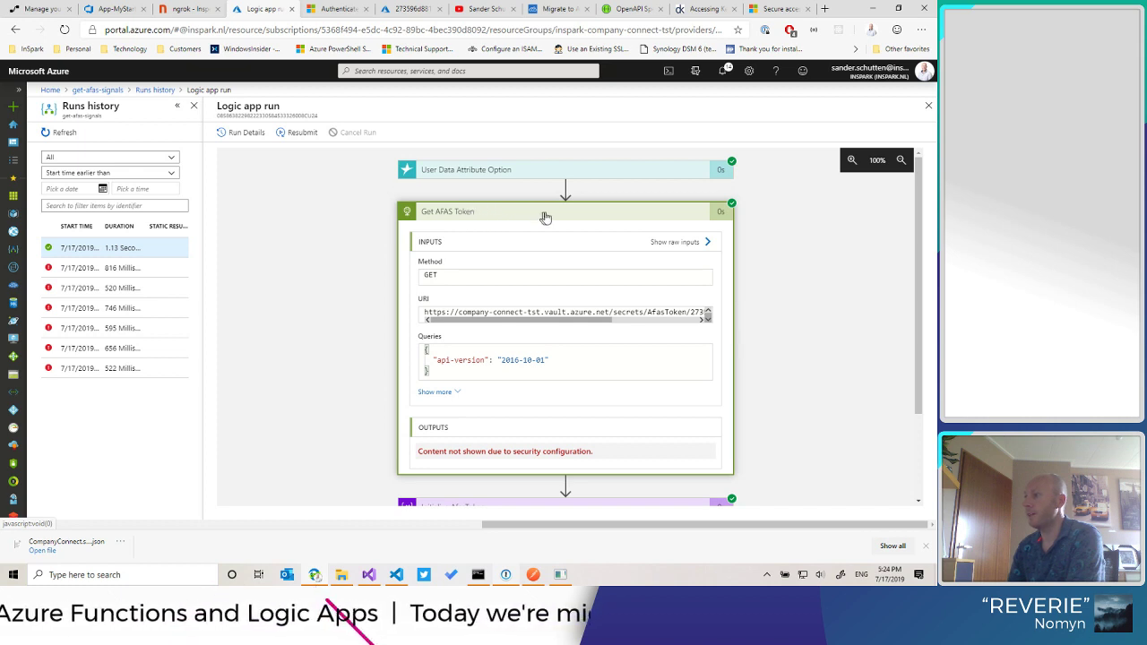
{"action": "scroll", "coordinate": [360, 277], "scroll_direction": "down", "scroll_amount": 2}
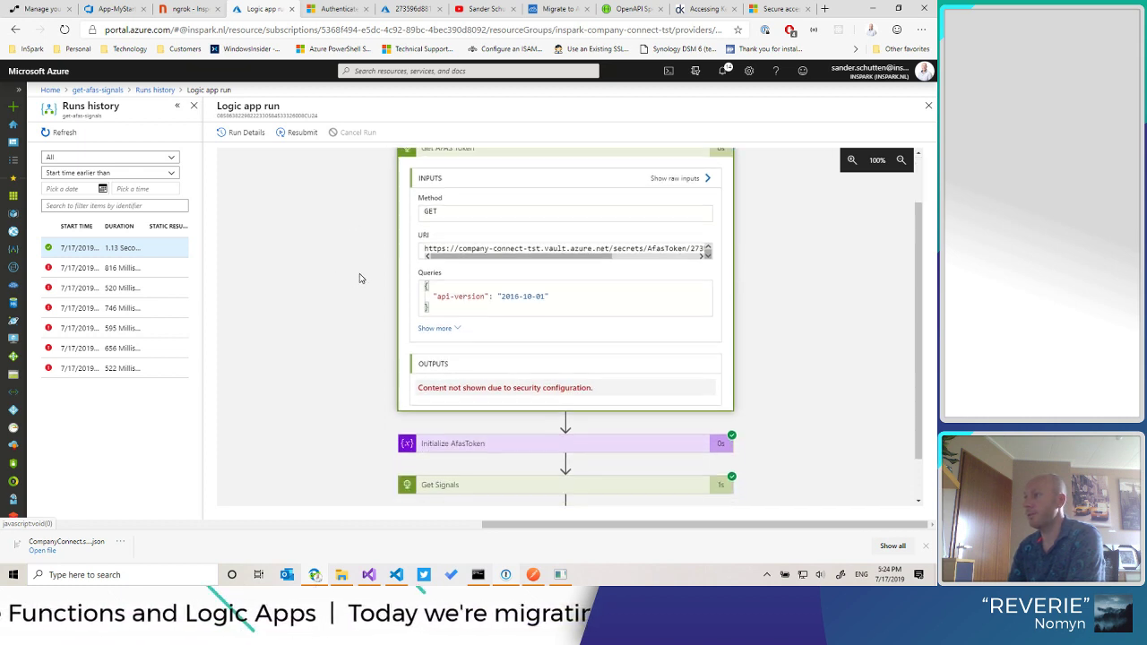
{"action": "left_click", "coordinate": [466, 395]}
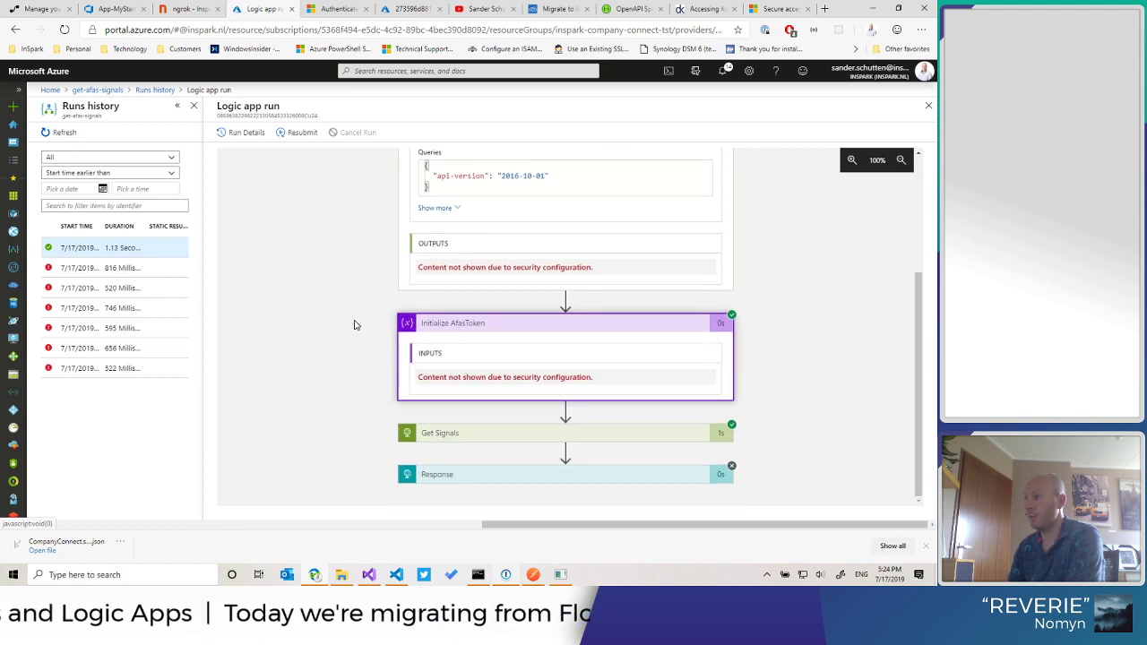
Step: Examine the Get Signals Authorization header, status code and response body, and expand the Response action
{"action": "left_click", "coordinate": [467, 439]}
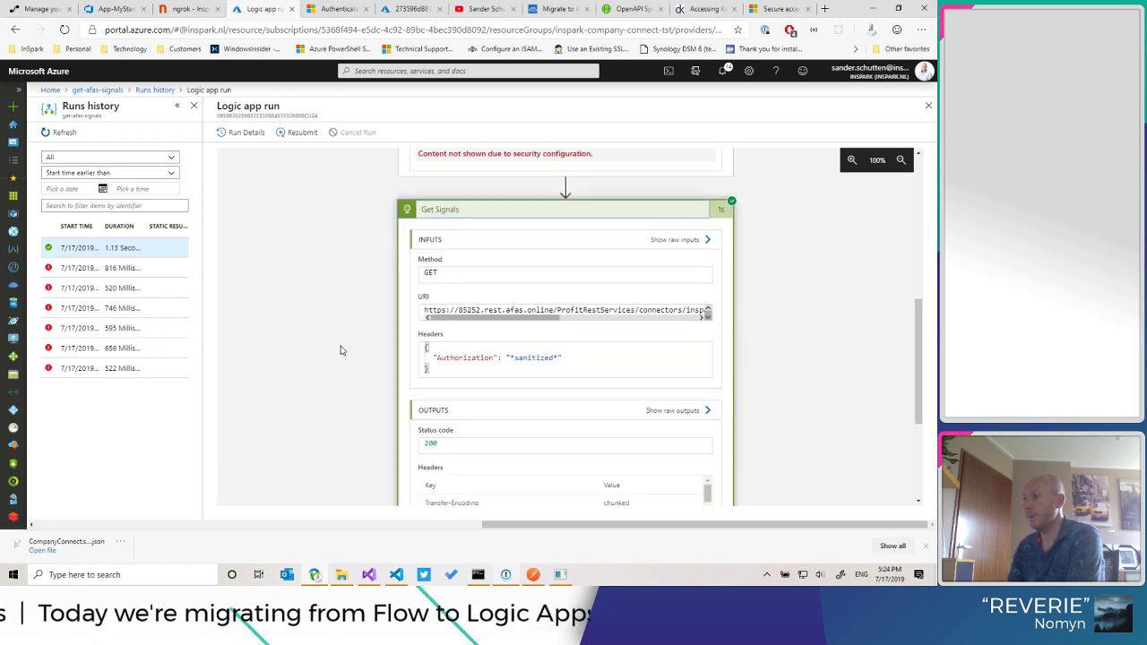
{"action": "left_click_drag", "start_coordinate": [576, 358], "coordinate": [434, 358]}
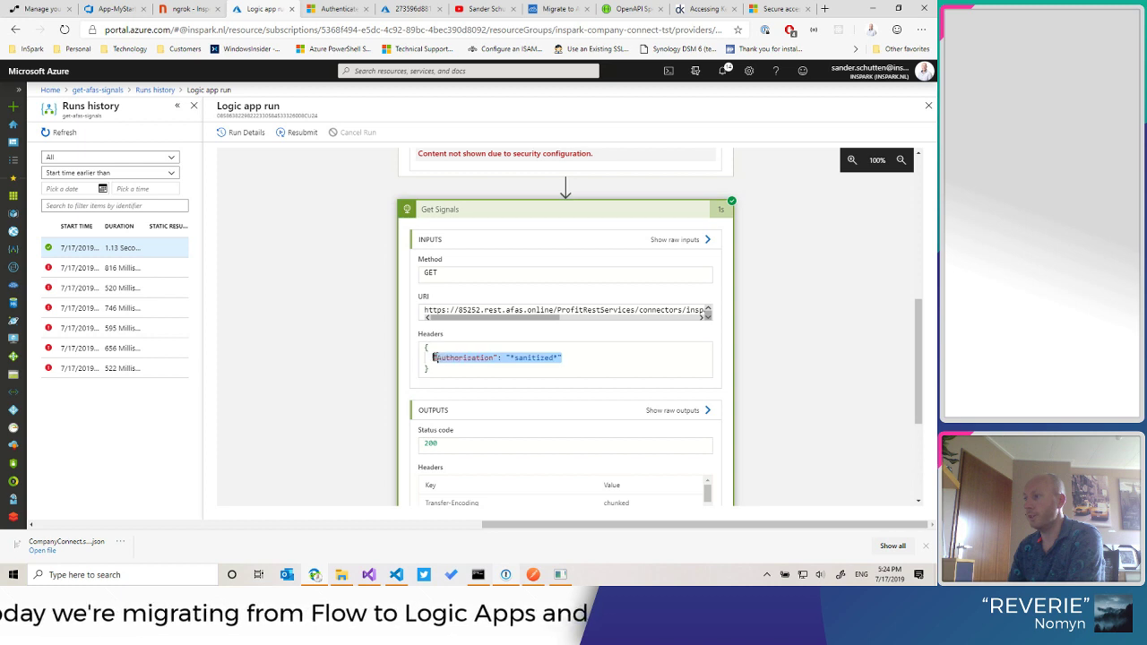
{"action": "double_click", "coordinate": [529, 357]}
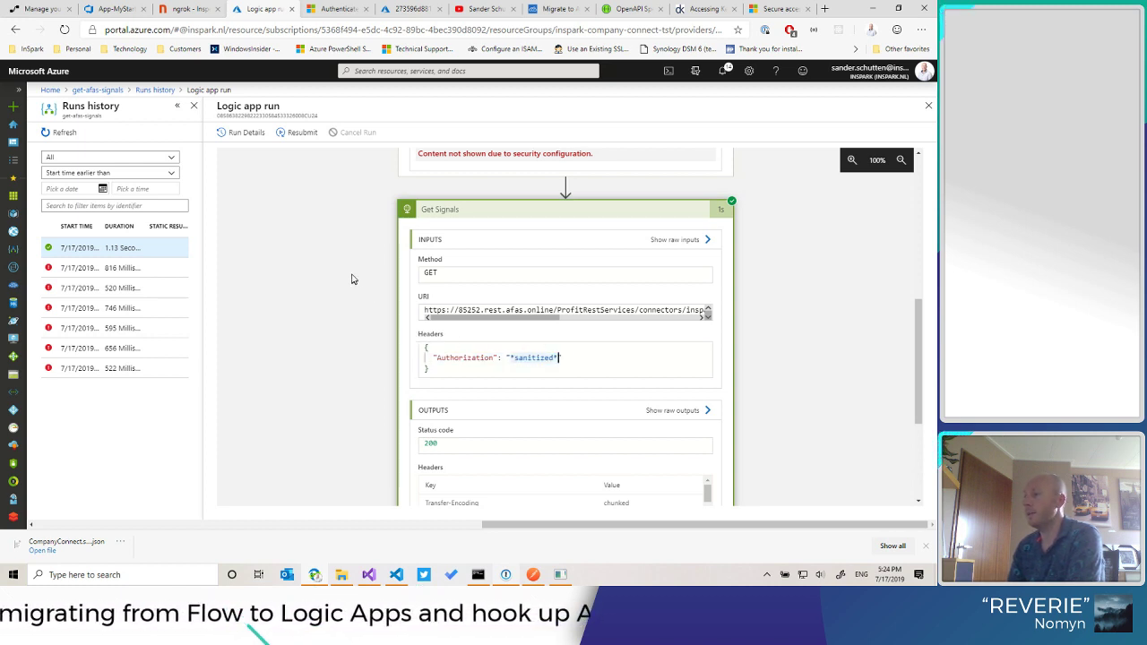
{"action": "scroll", "coordinate": [352, 279], "scroll_direction": "down", "scroll_amount": 1}
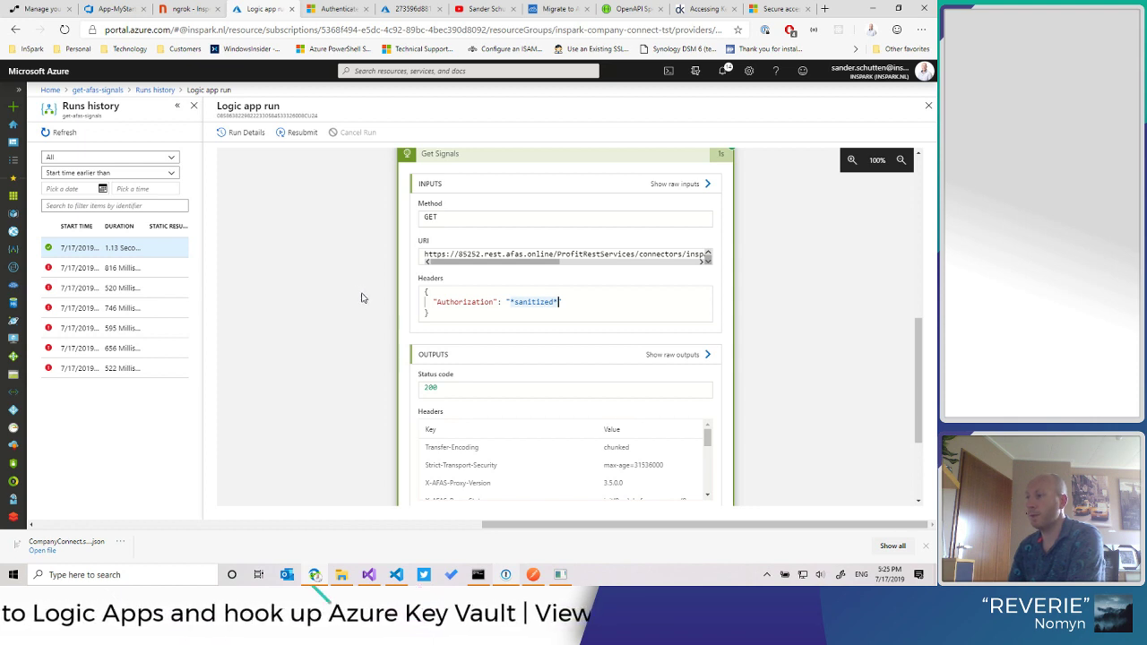
{"action": "scroll", "coordinate": [362, 297], "scroll_direction": "down", "scroll_amount": 3}
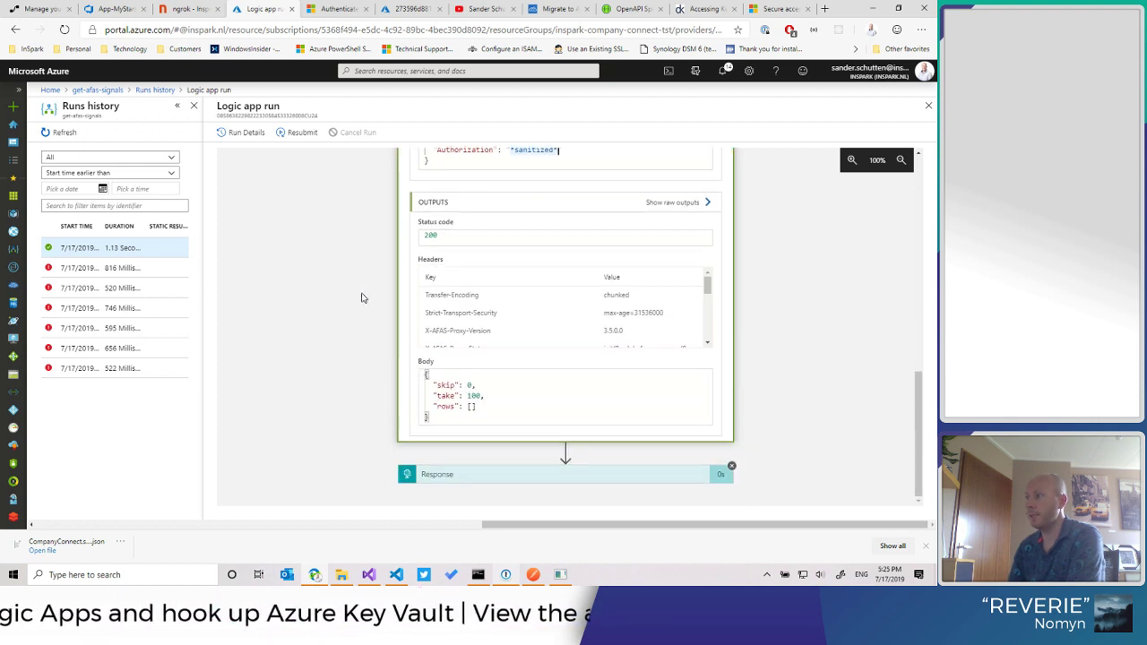
{"action": "left_click", "coordinate": [466, 479]}
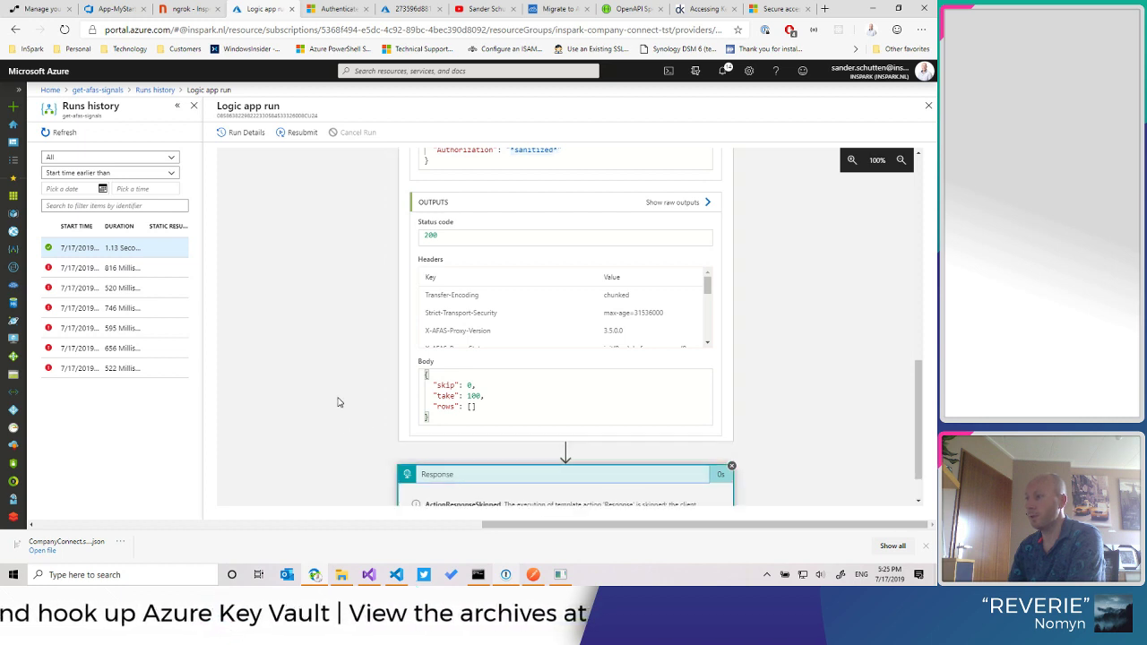